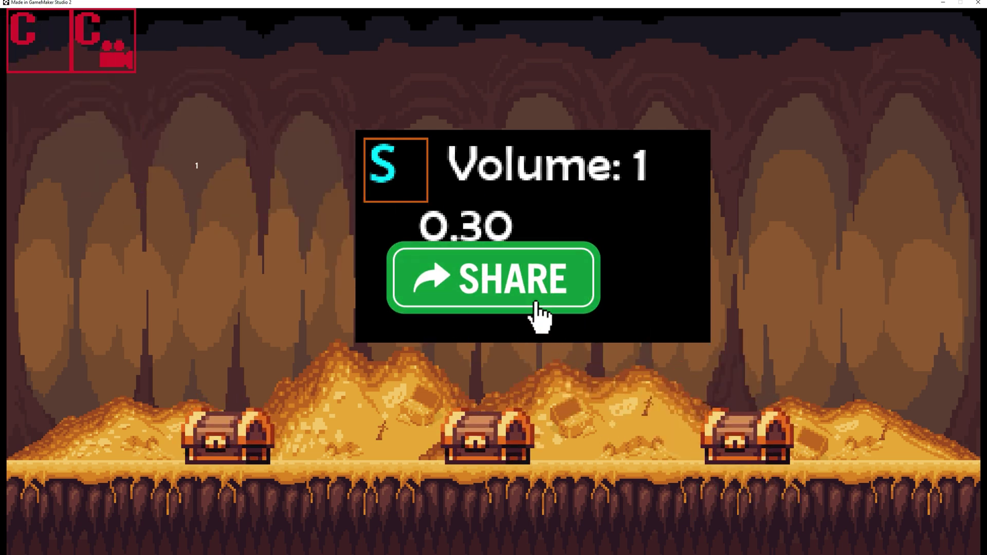
click(536, 308)
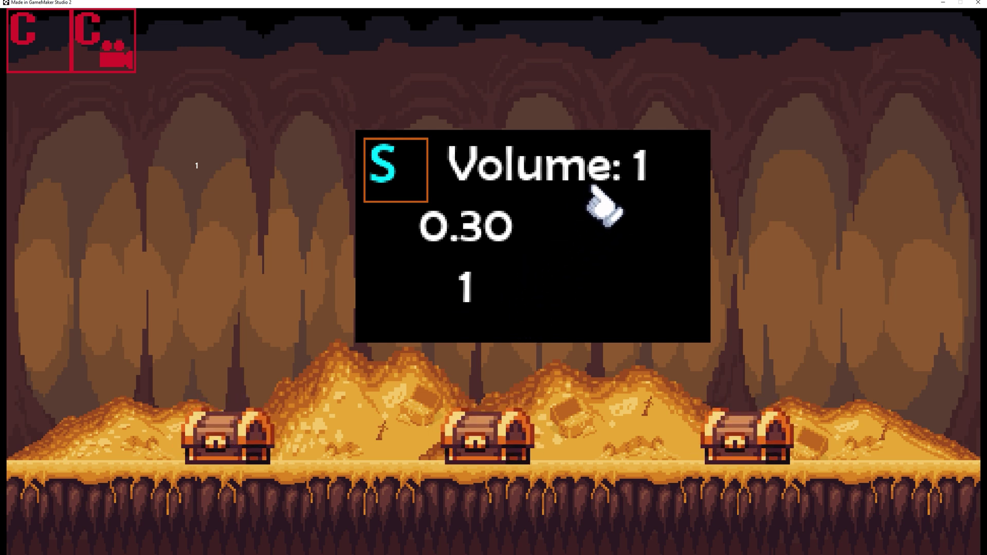
Test the running game's volume control by lowering the sound volume to 0.29 and raising it to 0.55.
drag(593, 193, 512, 244)
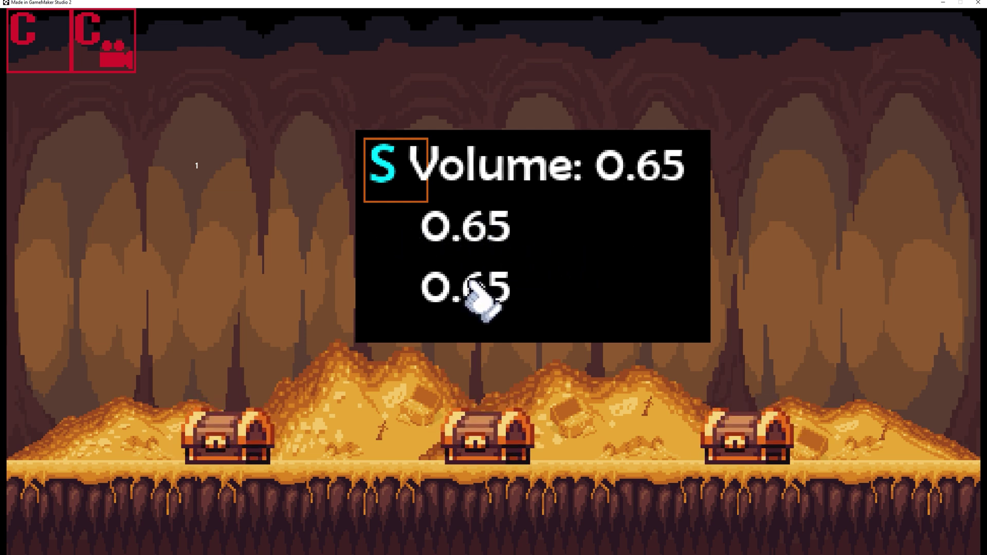
click(509, 297)
key(Down)
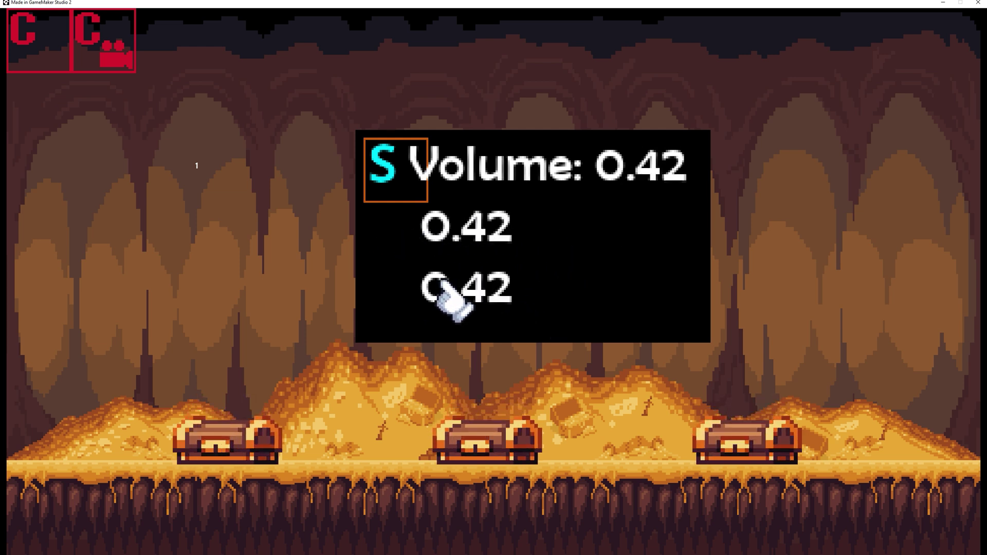
key(Down)
key(Up)
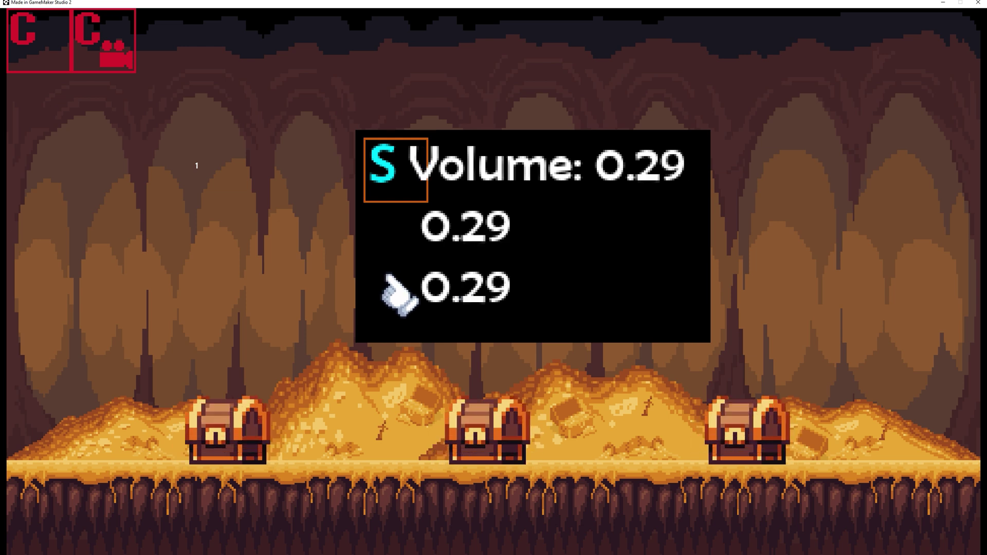
key(Up)
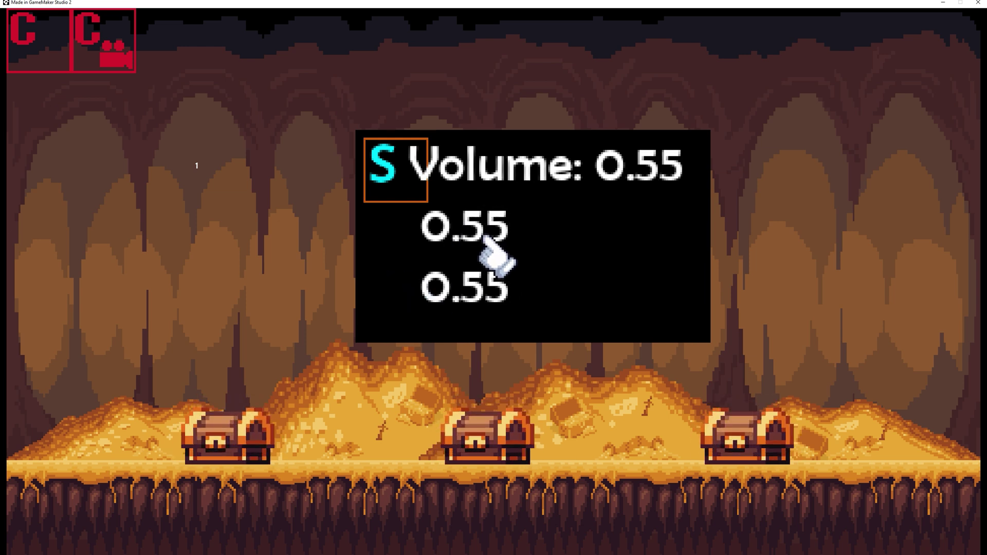
Test the game's sound at several volume levels between 0.23 and 0.81.
click(465, 246)
click(454, 249)
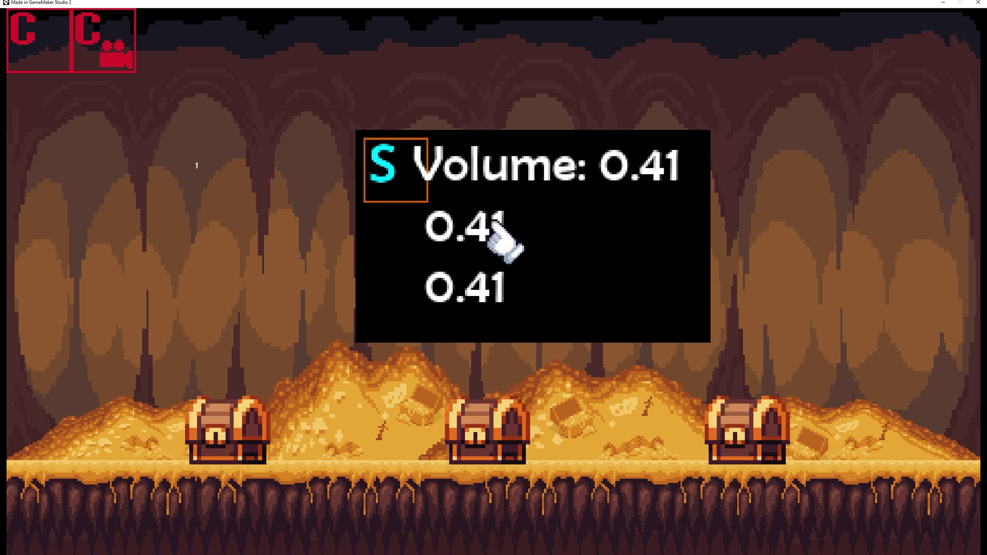
click(488, 241)
click(484, 236)
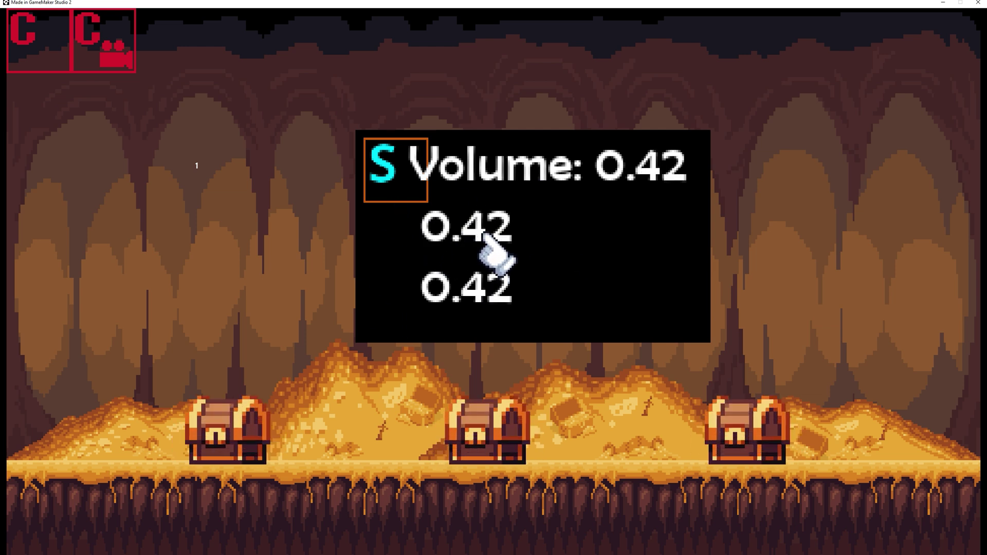
click(485, 242)
click(488, 247)
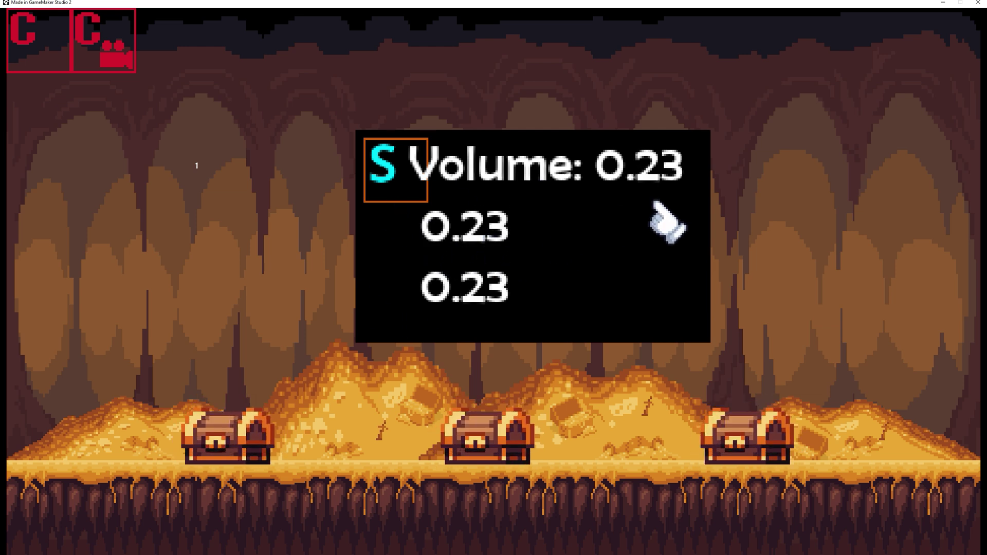
click(488, 241)
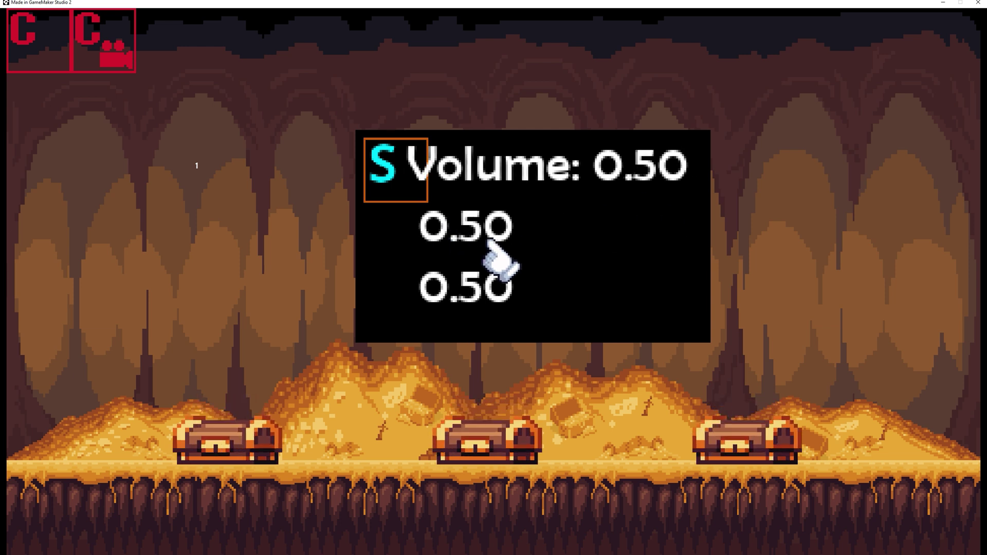
click(523, 251)
click(522, 254)
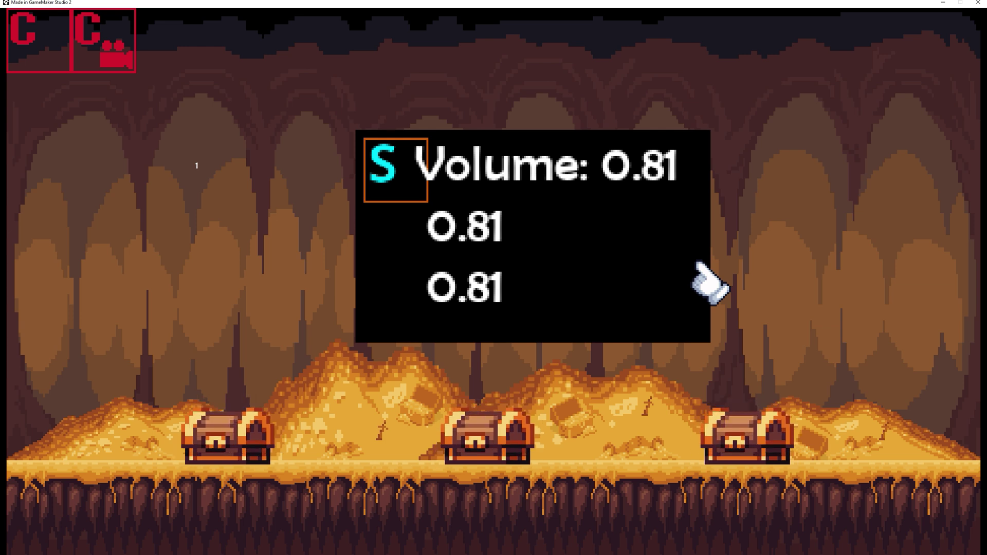
Lower the in-game sound volume to 0.11 and close the running game.
key(Down)
key(Down)
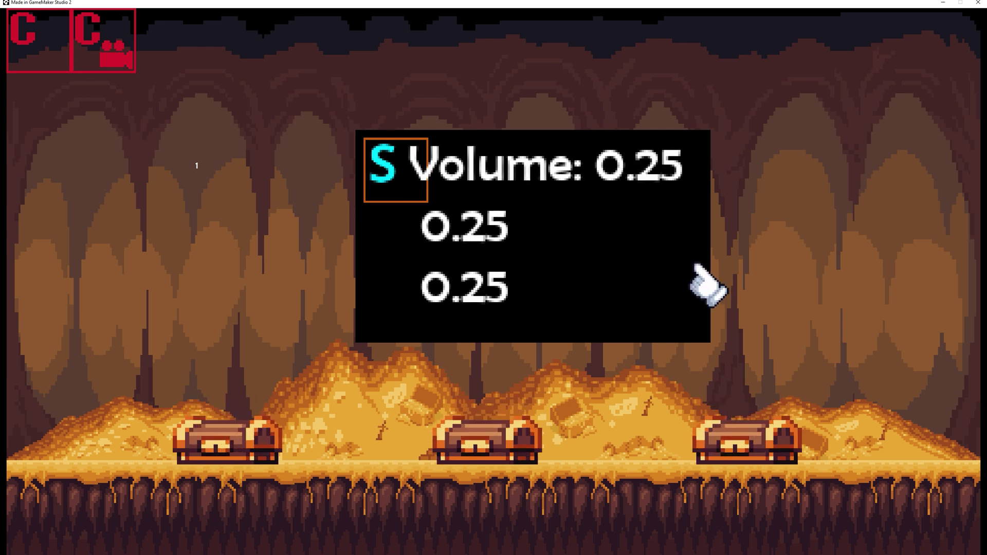
key(Down)
key(Down)
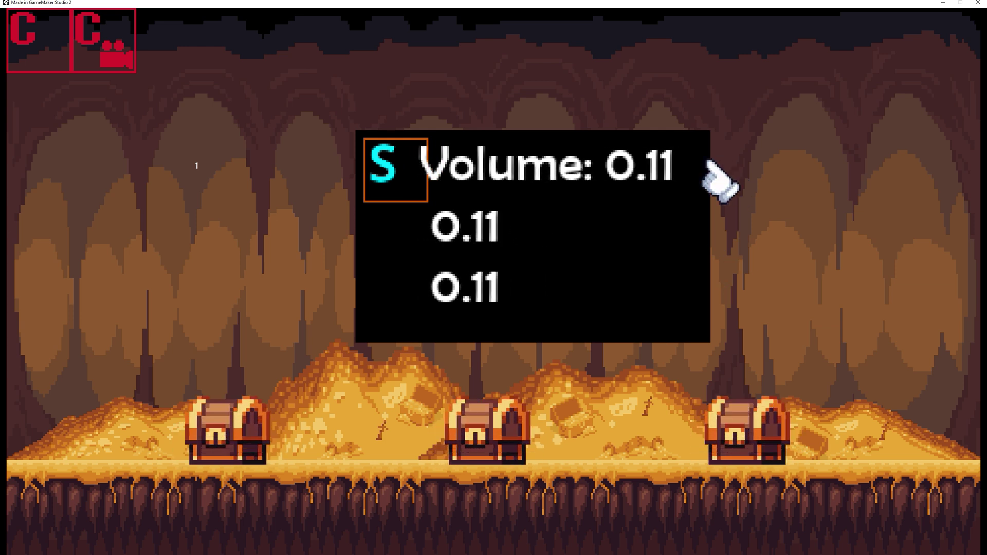
click(978, 3)
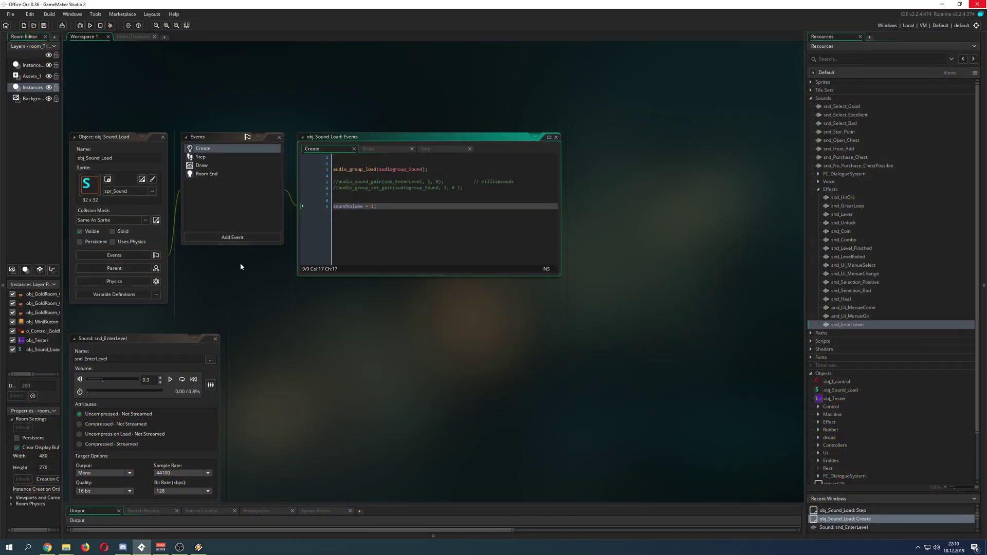
Uncomment the audio_sound_gain and audio_group_set_gain lines in the Create event of obj_Sound_Load.
ctrl+scroll(273, 251, up, 3)
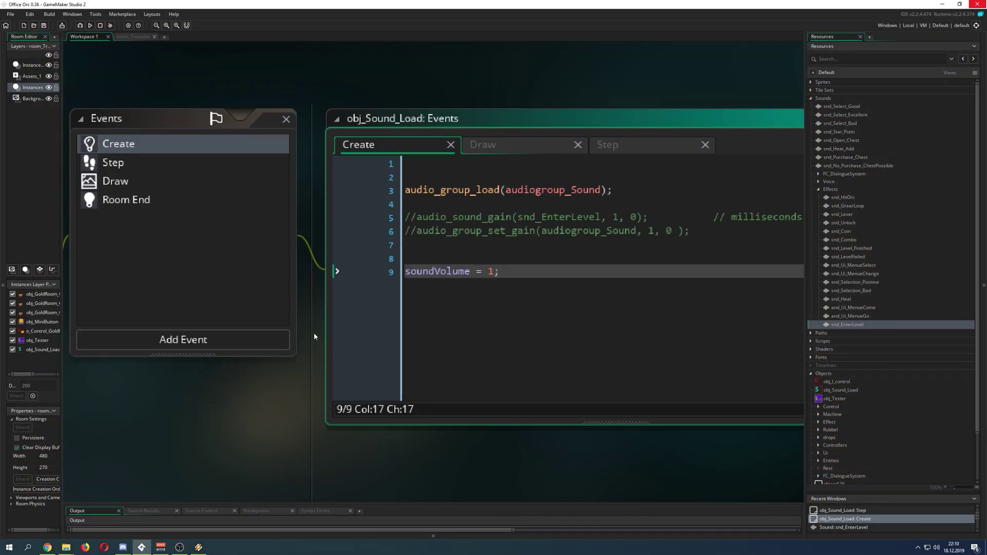
ctrl+scroll(315, 336, up, 1)
middle_drag(337, 417, 221, 419)
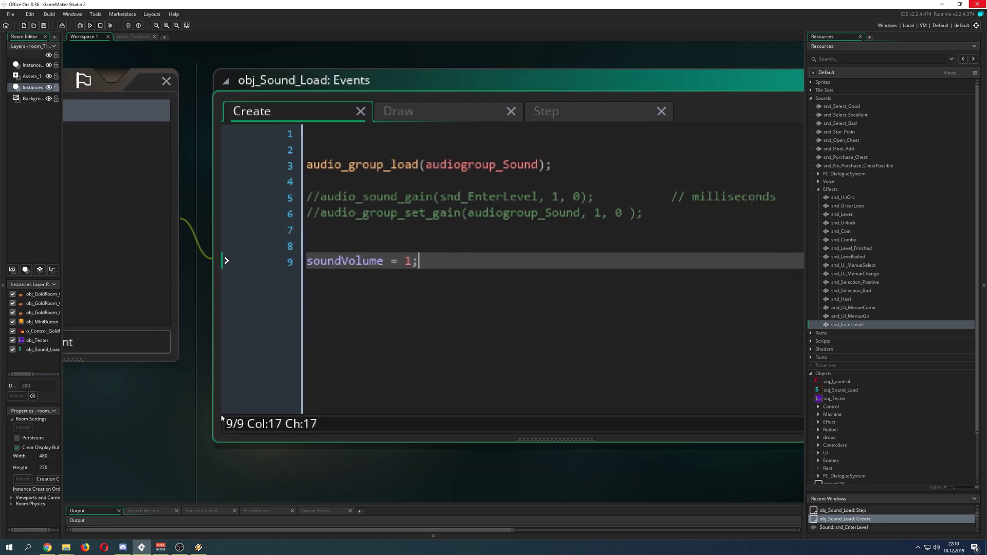
click(320, 196)
key(BackSpace)
key(BackSpace)
click(320, 213)
key(BackSpace)
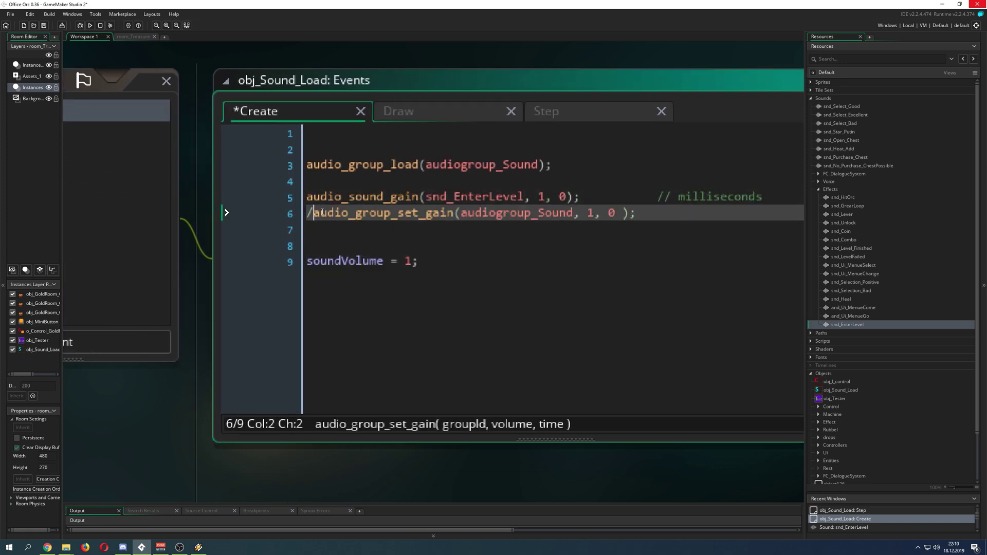
key(BackSpace)
ctrl+scroll(388, 215, up, 1)
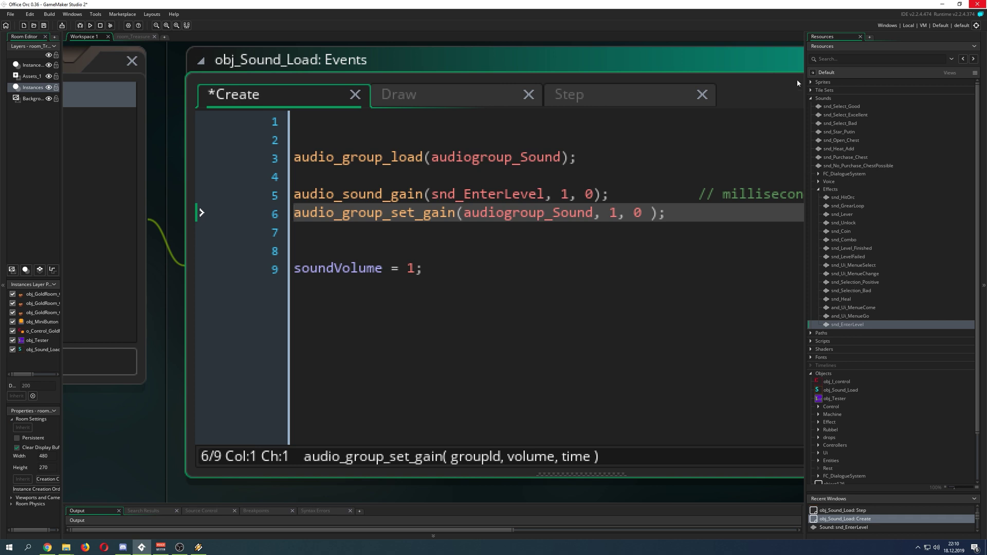
Narrow the resource list and examine the audio_sound_gain call's sound, level and time arguments and the audio_group_set_gain call beneath it.
drag(805, 88, 913, 93)
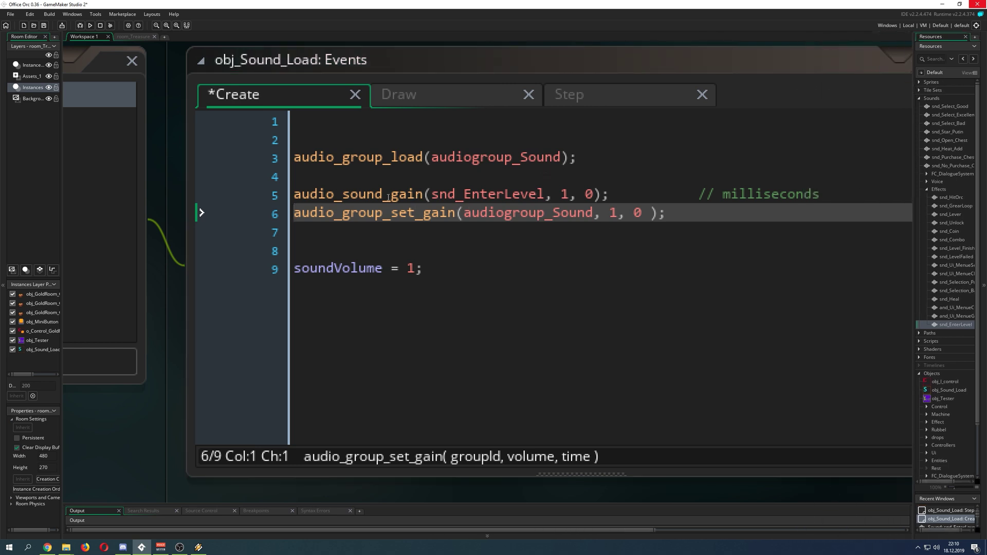
drag(383, 194, 286, 197)
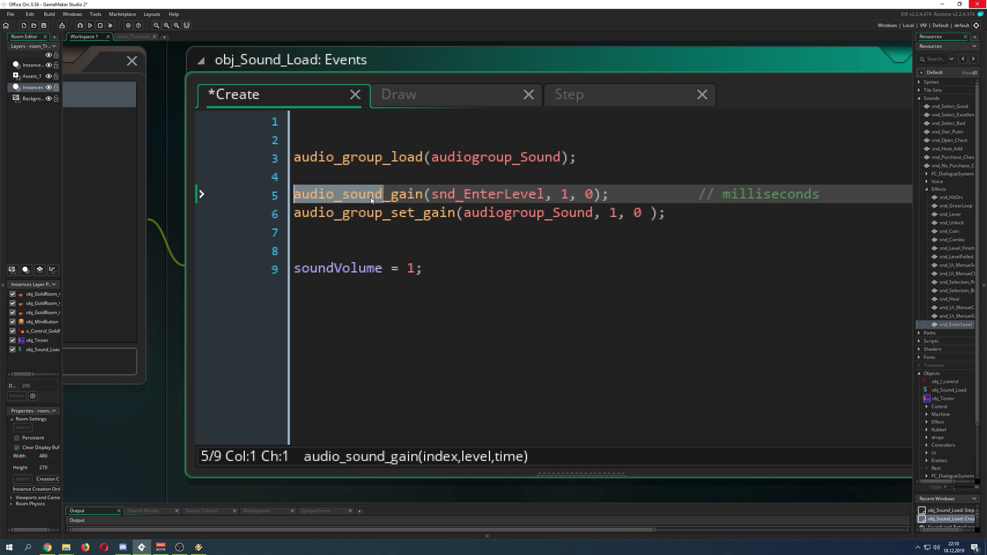
drag(409, 194, 392, 195)
drag(416, 194, 383, 195)
drag(546, 194, 431, 195)
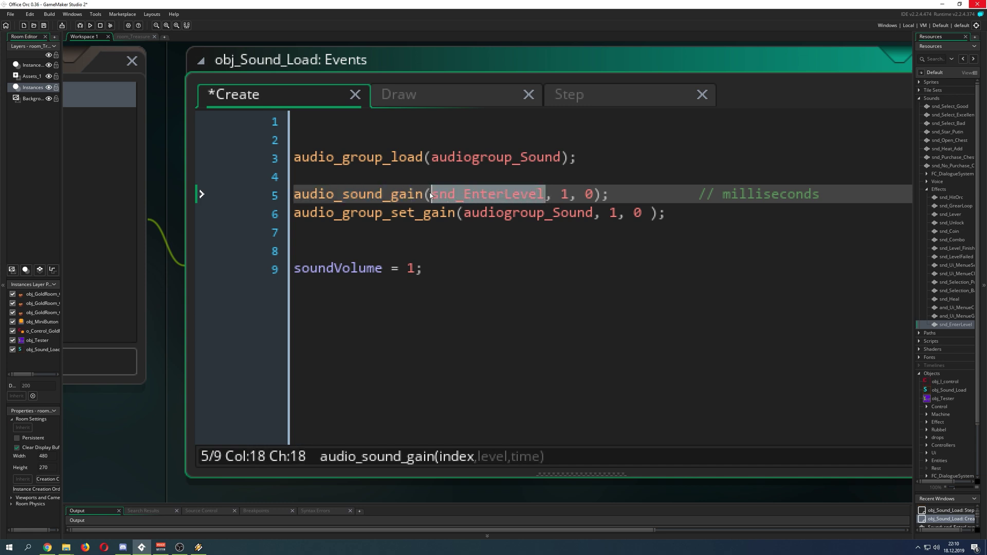
drag(569, 195, 561, 196)
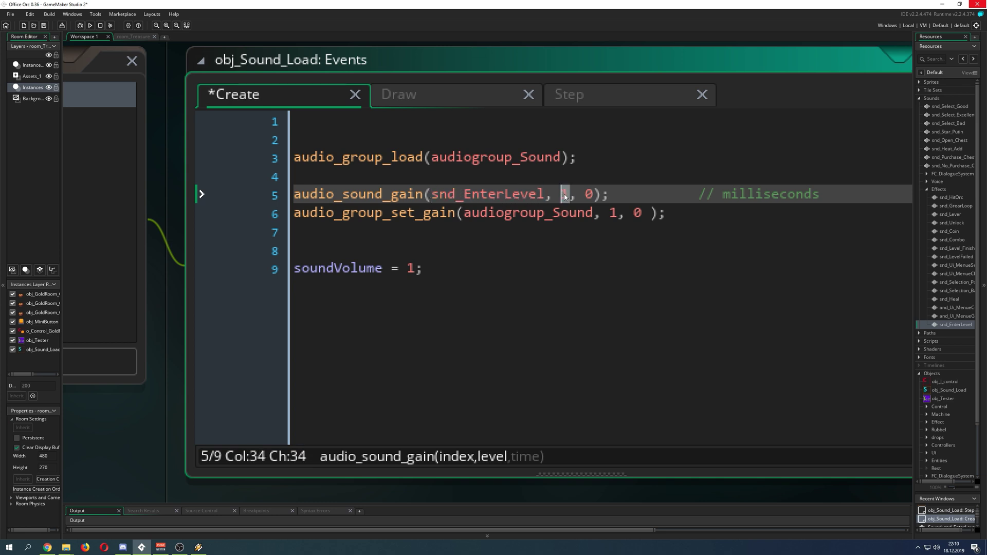
click(569, 194)
click(564, 194)
double_click(565, 194)
drag(595, 194, 588, 195)
click(589, 196)
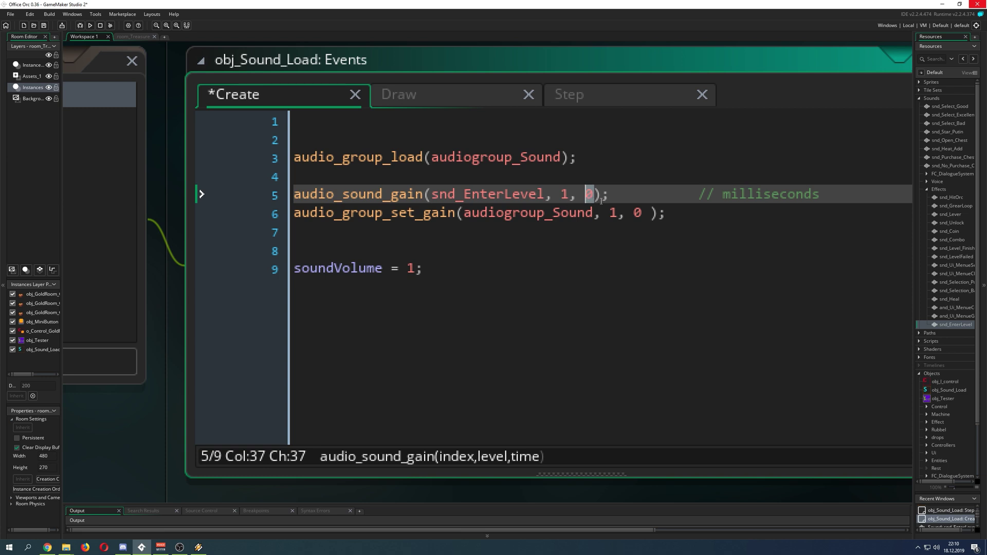
click(594, 194)
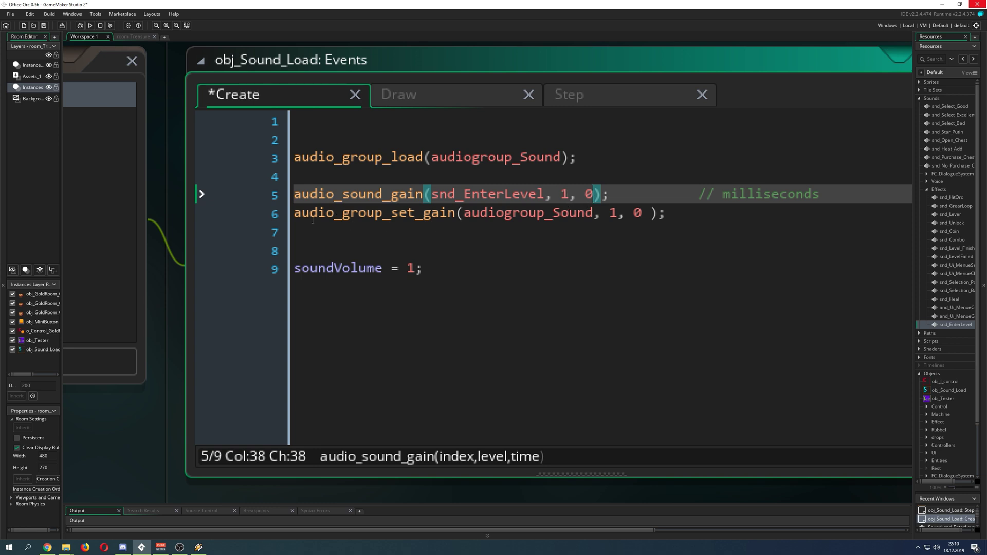
drag(383, 213, 263, 215)
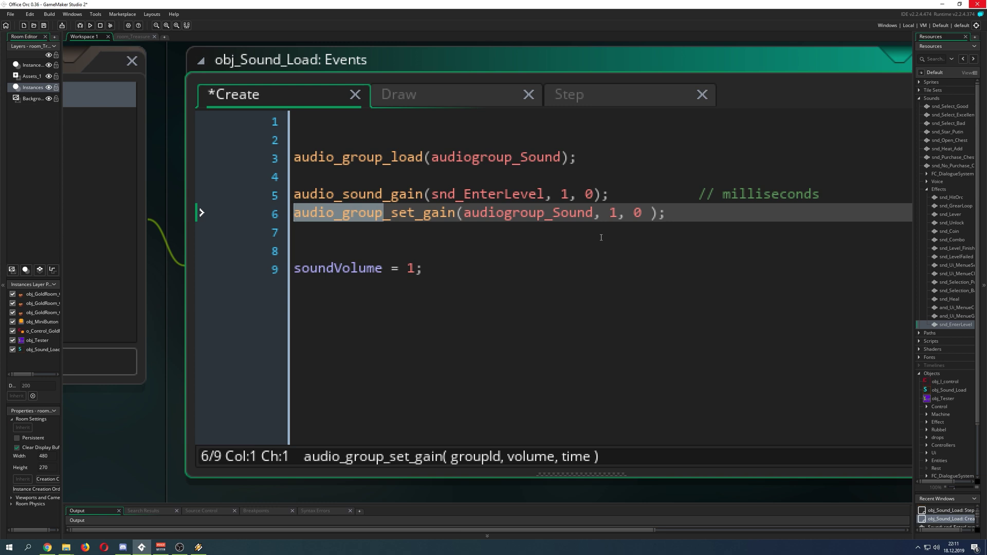
Open the project's Audio Groups window and show the sounds assigned to audiogroup_default.
ctrl+scroll(600, 238, down, 3)
middle_drag(601, 238, 696, 237)
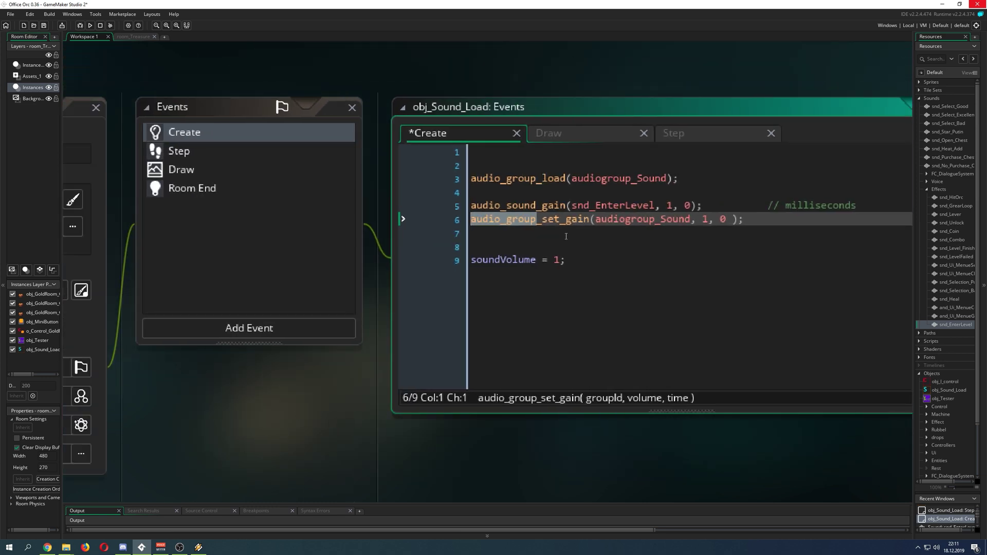
click(96, 14)
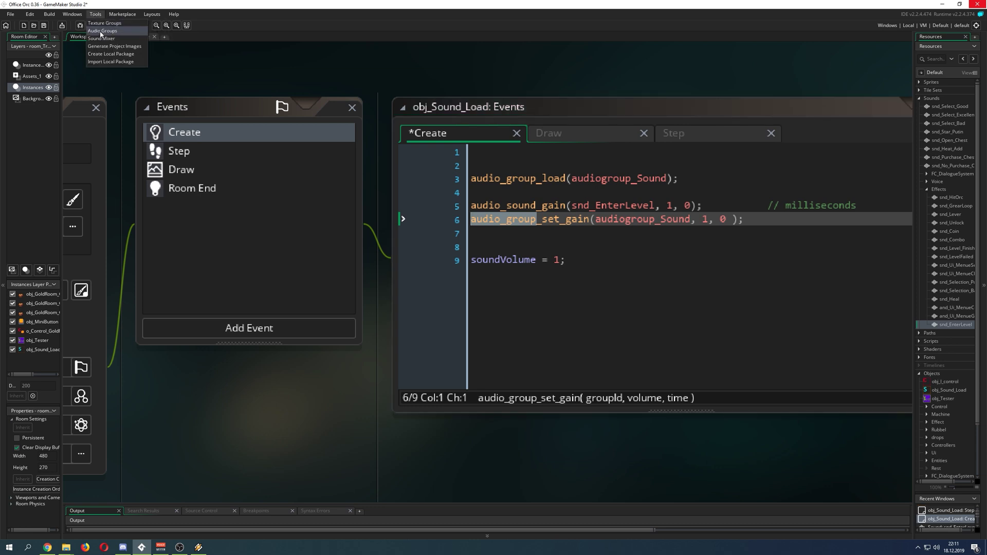
click(102, 31)
drag(230, 170, 415, 167)
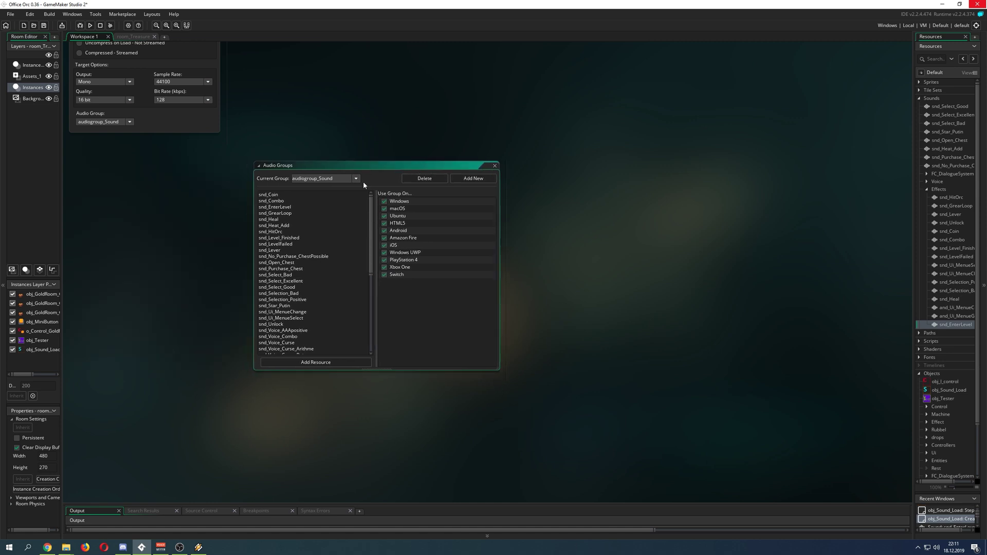
ctrl+scroll(282, 207, up, 6)
click(445, 145)
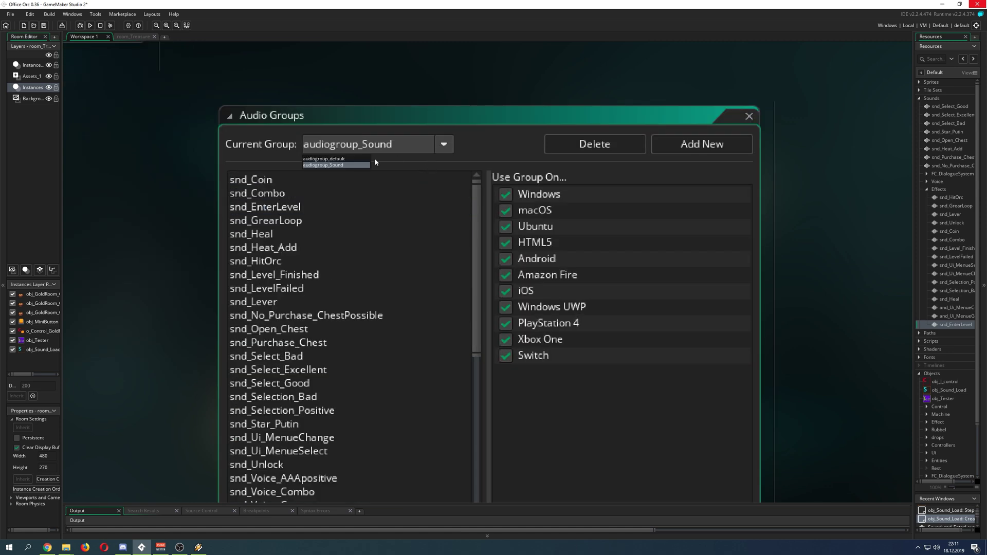
click(329, 159)
Shorten the Audio Groups window to fit the view and widen the resource list so full sound names fit.
drag(463, 220, 581, 322)
scroll(827, 299, down, 3)
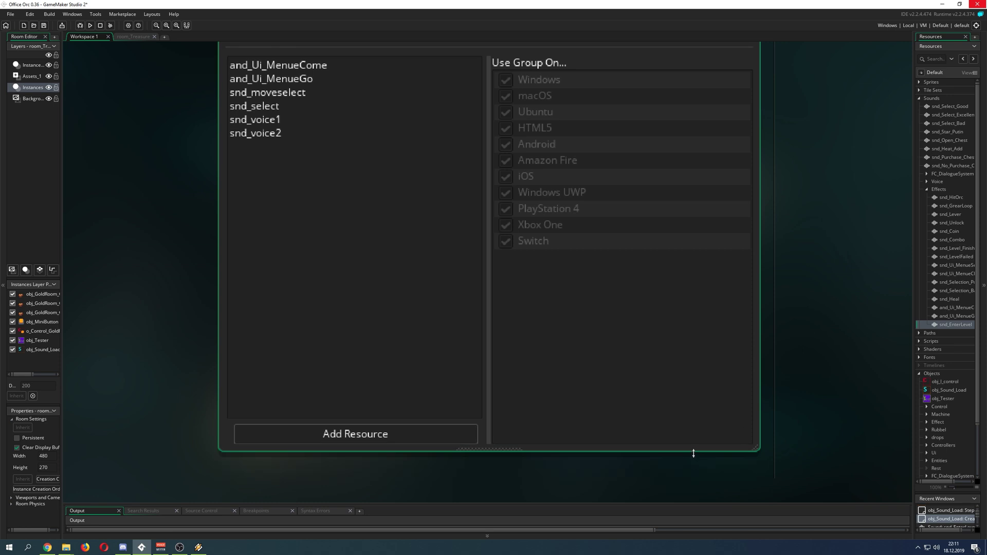
drag(692, 453, 673, 276)
scroll(607, 319, up, 3)
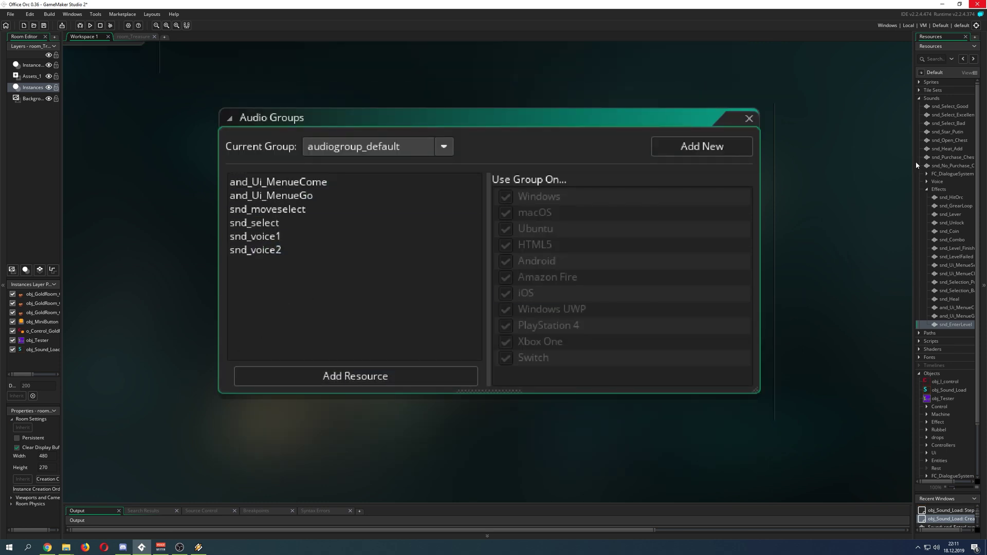
drag(917, 166, 830, 161)
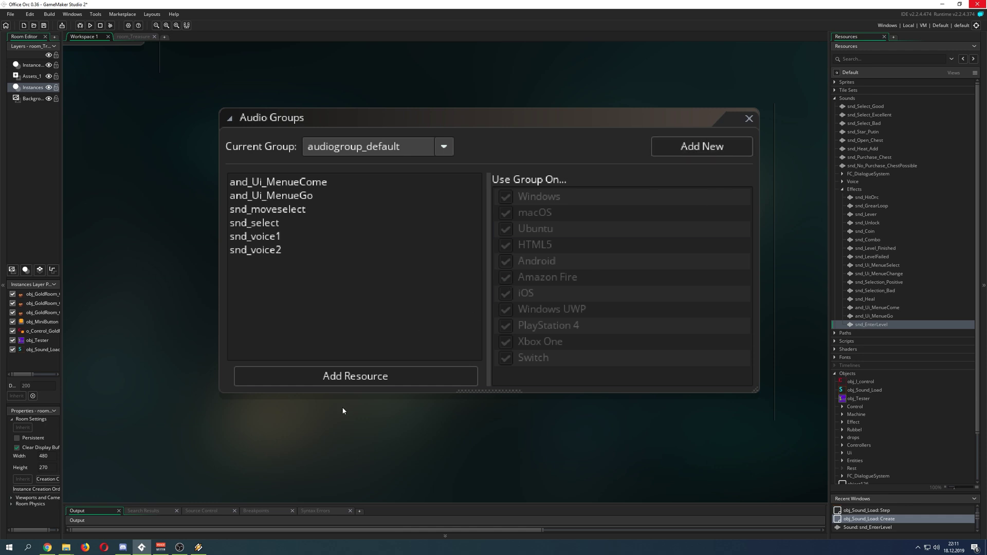
Switch the current audio group to audiogroup_Sound to show its assigned sounds.
click(444, 149)
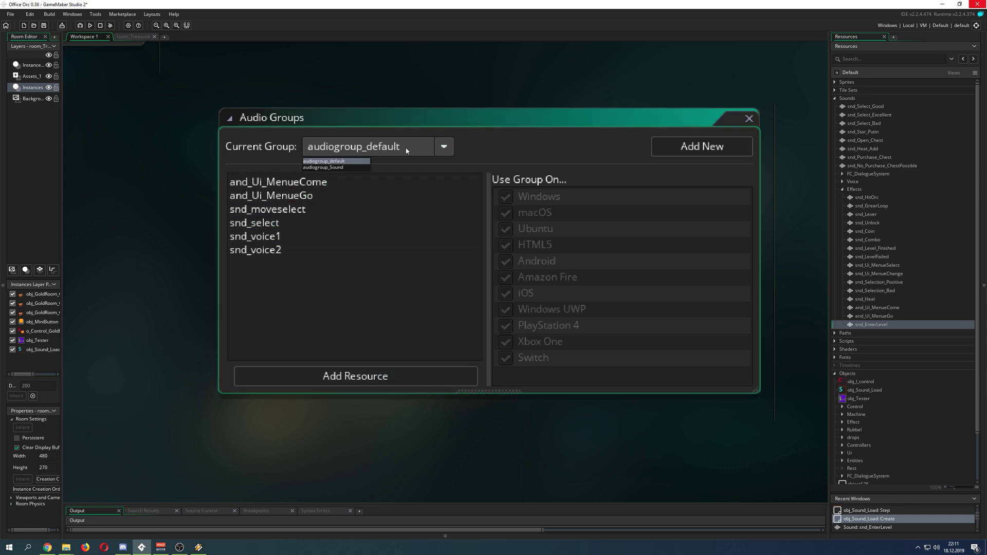
click(446, 147)
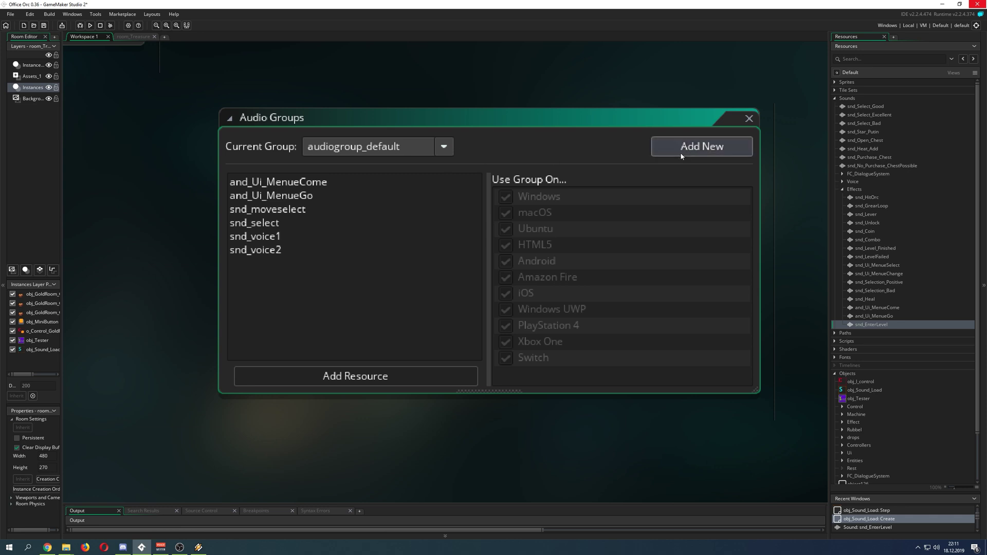
click(445, 147)
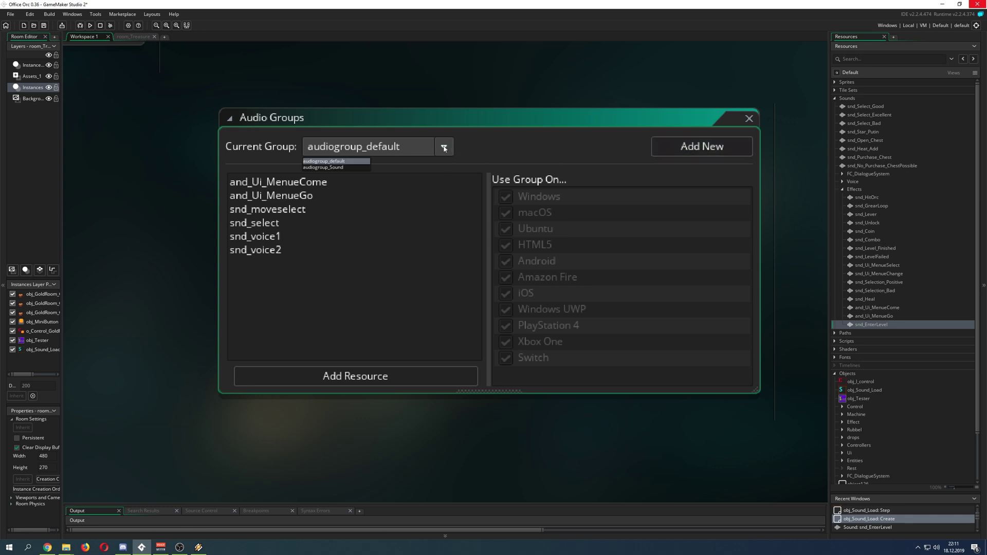
click(323, 168)
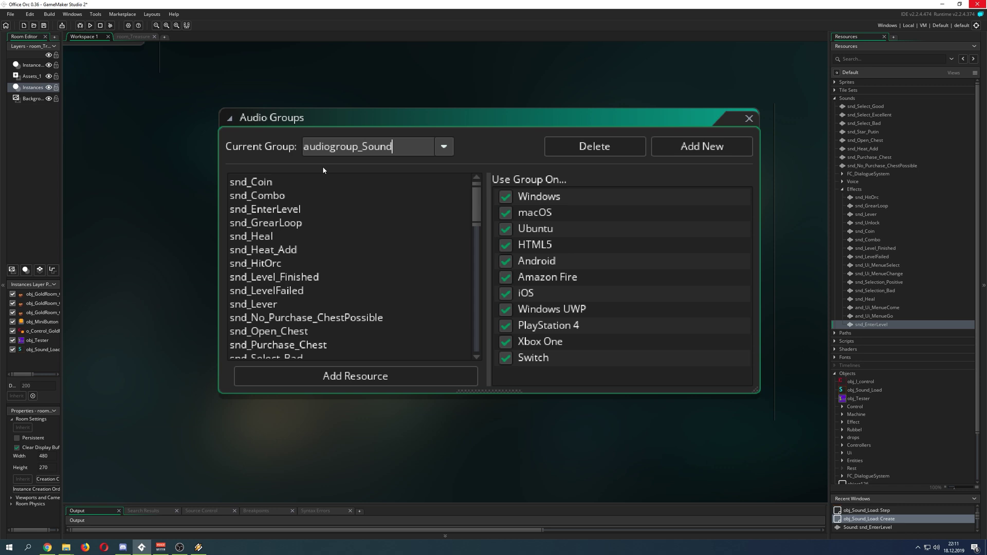
Look through the full list of sounds assigned to audiogroup_Sound, down to the snd_Voice entries.
click(409, 148)
mouse_move(477, 201)
mouse_down()
mouse_move(478, 270)
mouse_move(478, 200)
mouse_up()
scroll(320, 259, down, 4)
click(325, 293)
scroll(325, 293, down, 10)
click(325, 293)
click(325, 227)
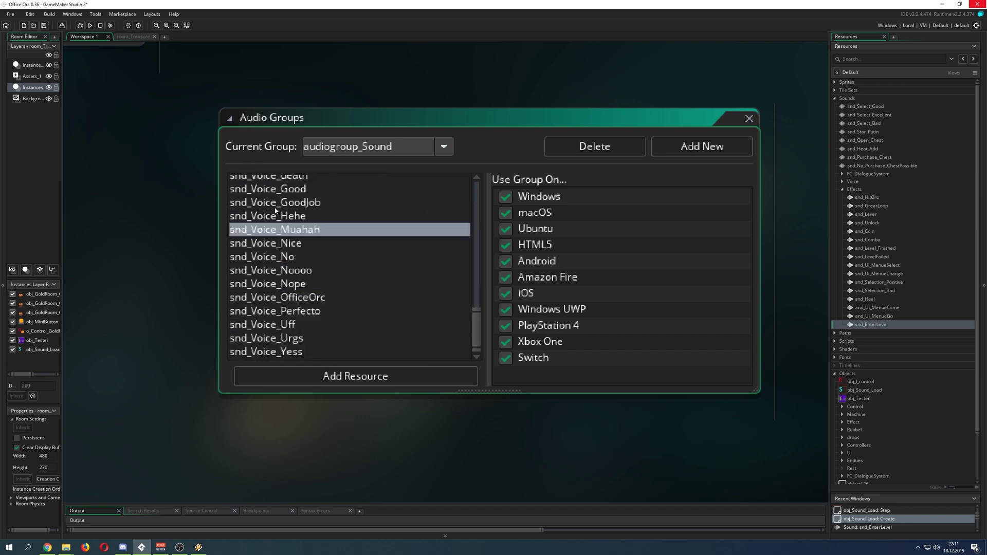
scroll(410, 338, up, 4)
click(409, 337)
Show the resource picker for adding sounds to audiogroup_Sound and close the Audio Groups window without adding any.
click(329, 377)
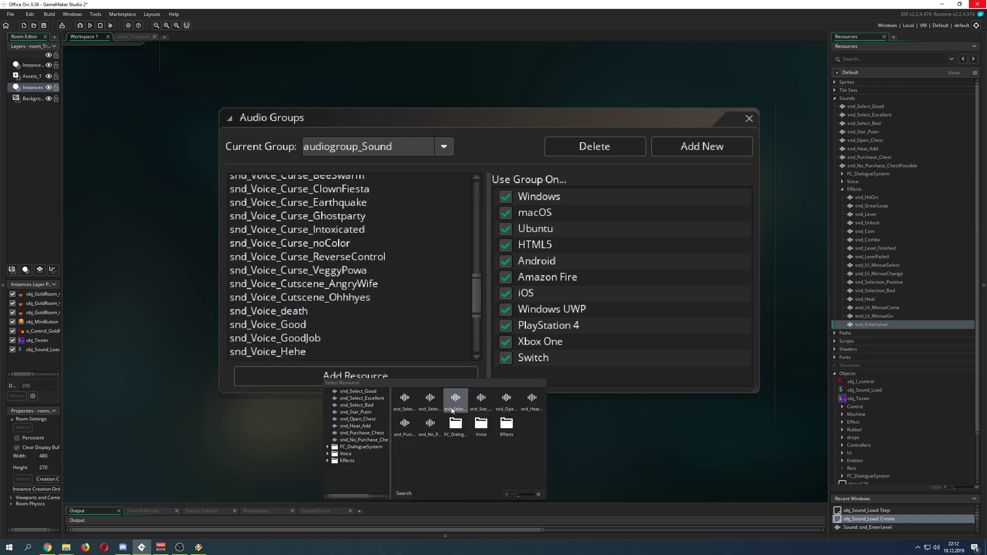
click(750, 120)
click(748, 119)
Open the snd_EnterLevel sound, centre its editor and examine its volume and audio group assignment.
double_click(871, 325)
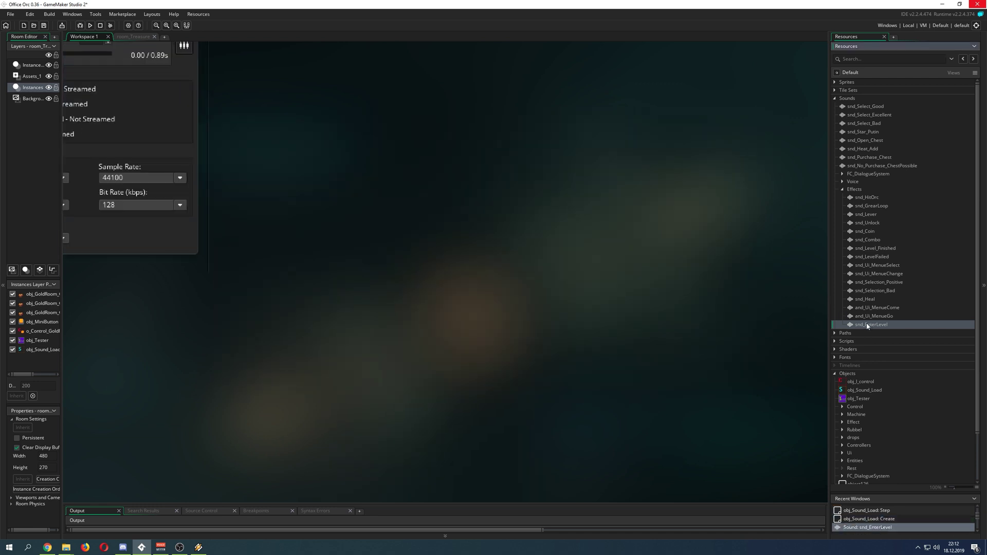
double_click(172, 179)
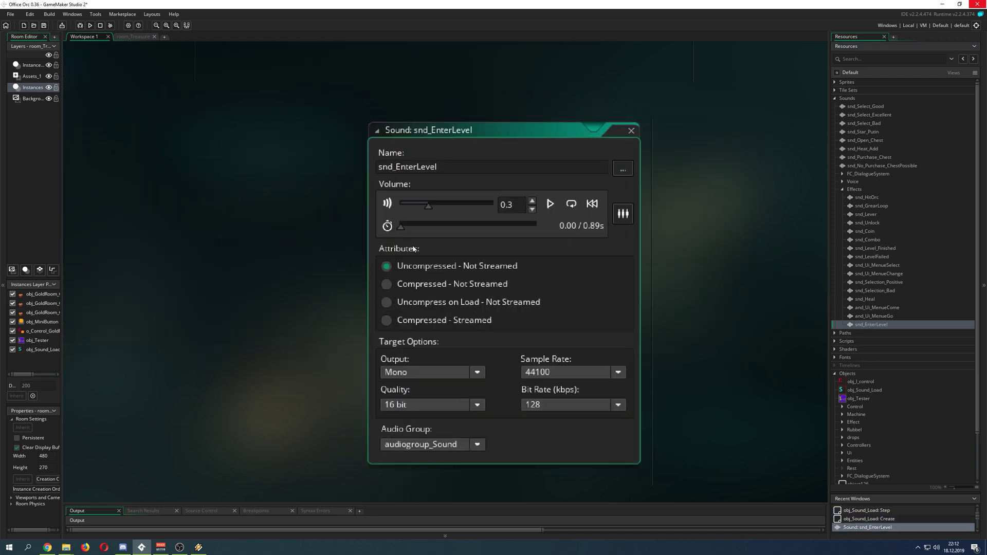
drag(495, 133, 476, 114)
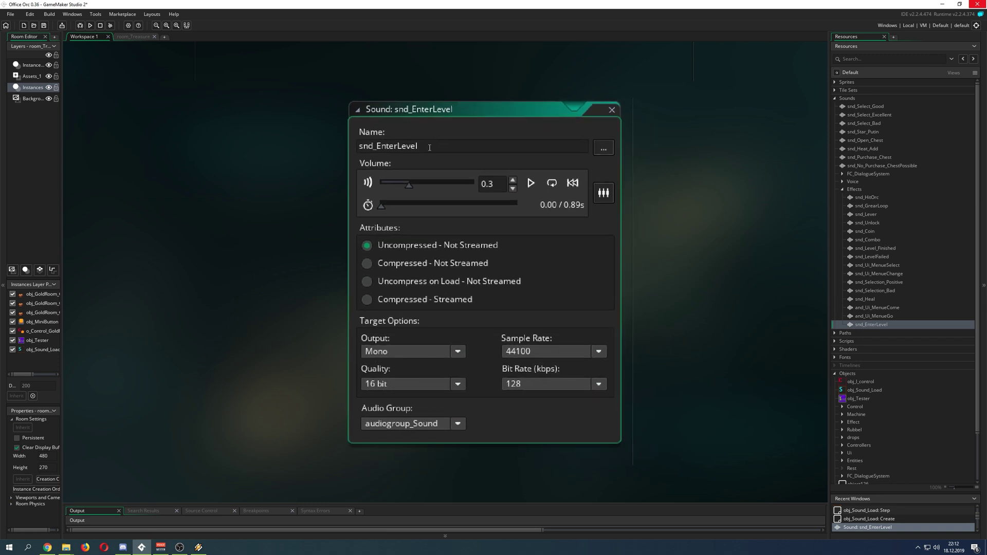
click(461, 146)
Show the room_Treasure room, reopen obj_Sound_Load's Create code and examine the audio_group_load call for audiogroup_Sound.
click(126, 36)
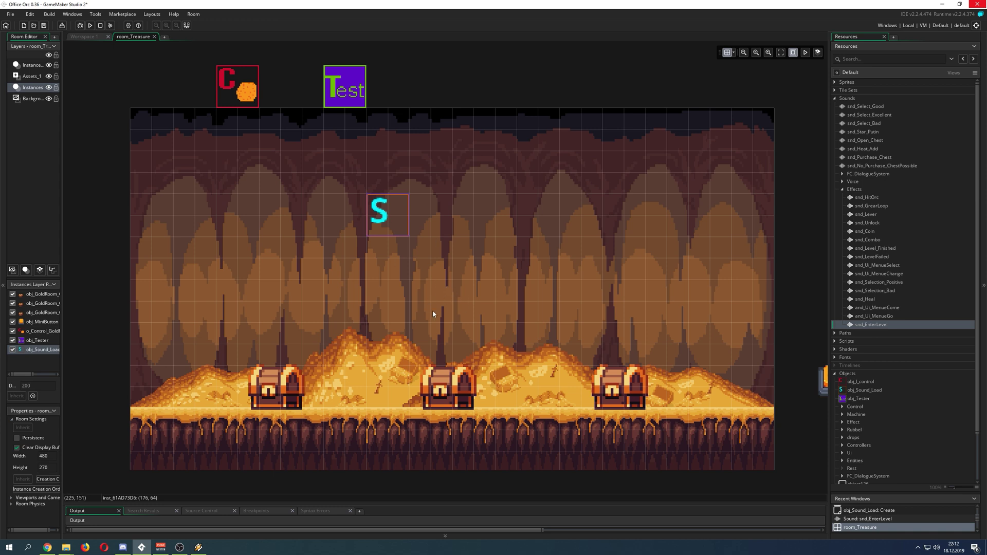
scroll(876, 391, down, 2)
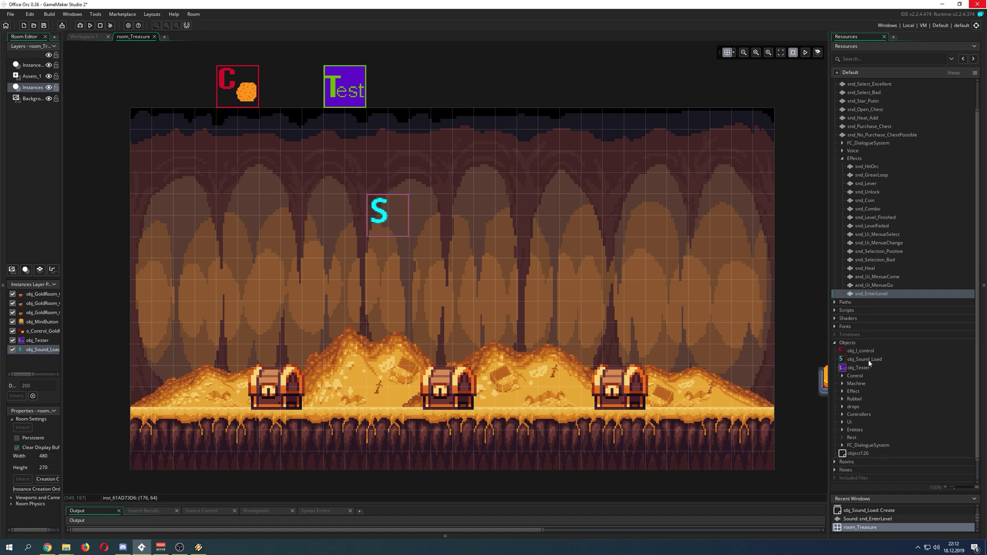
double_click(869, 360)
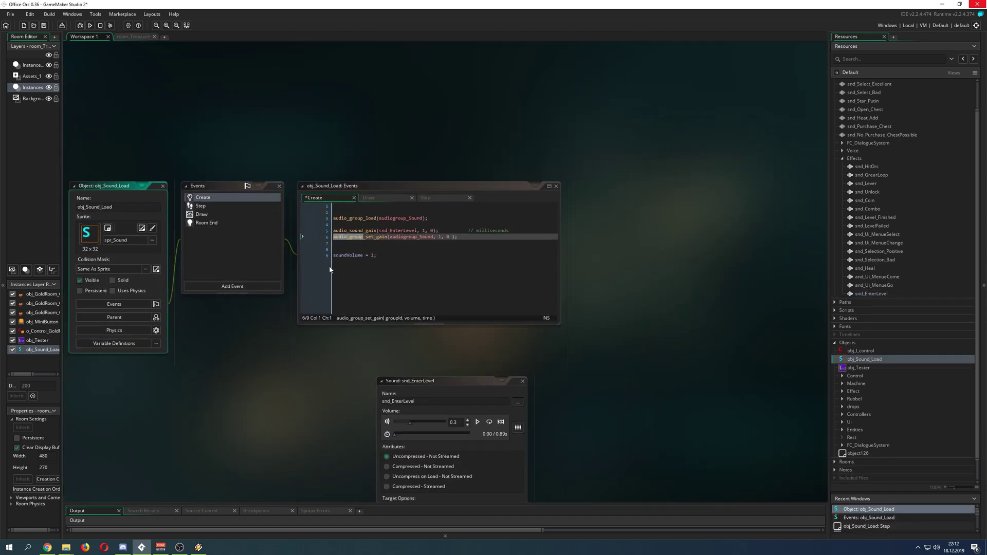
ctrl+scroll(330, 270, up, 5)
click(290, 154)
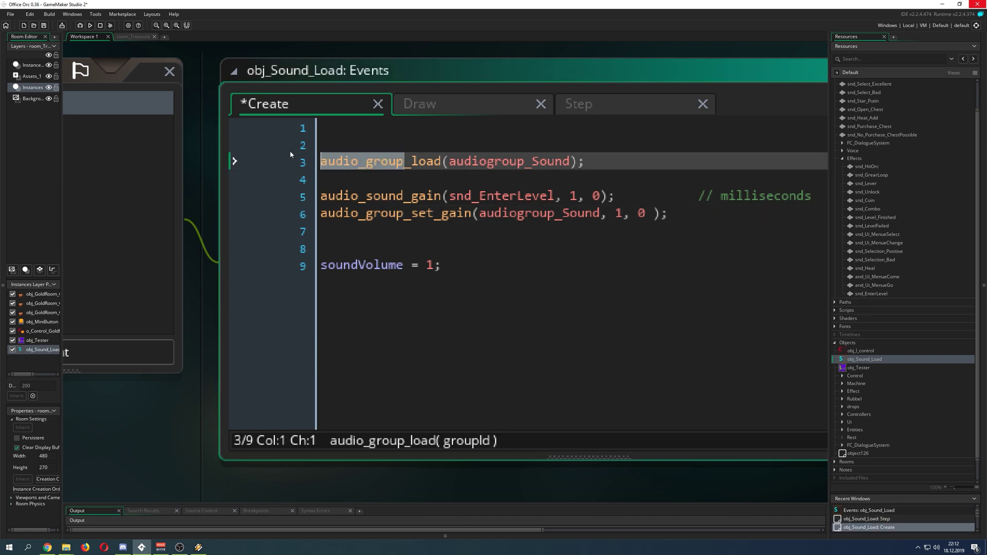
drag(443, 159, 413, 165)
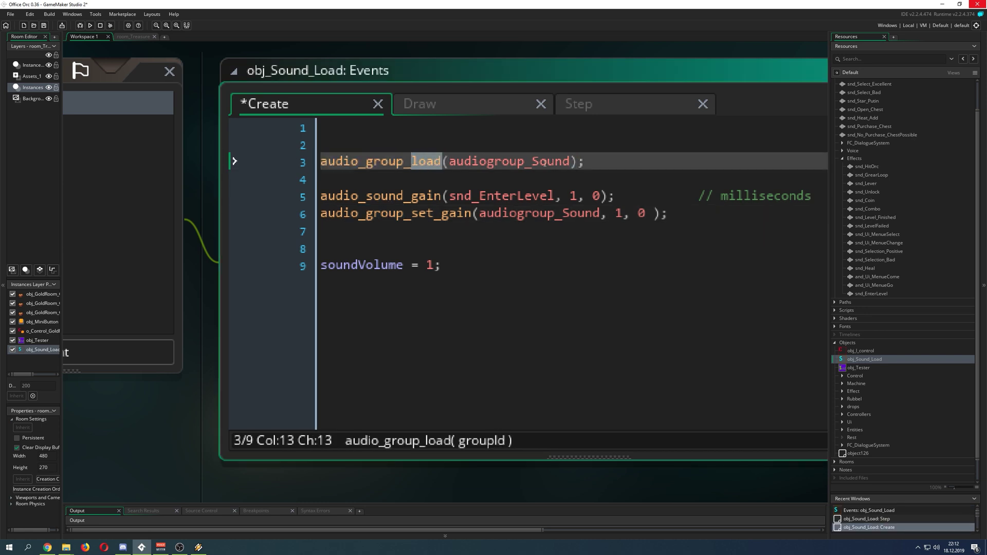
drag(571, 161, 449, 161)
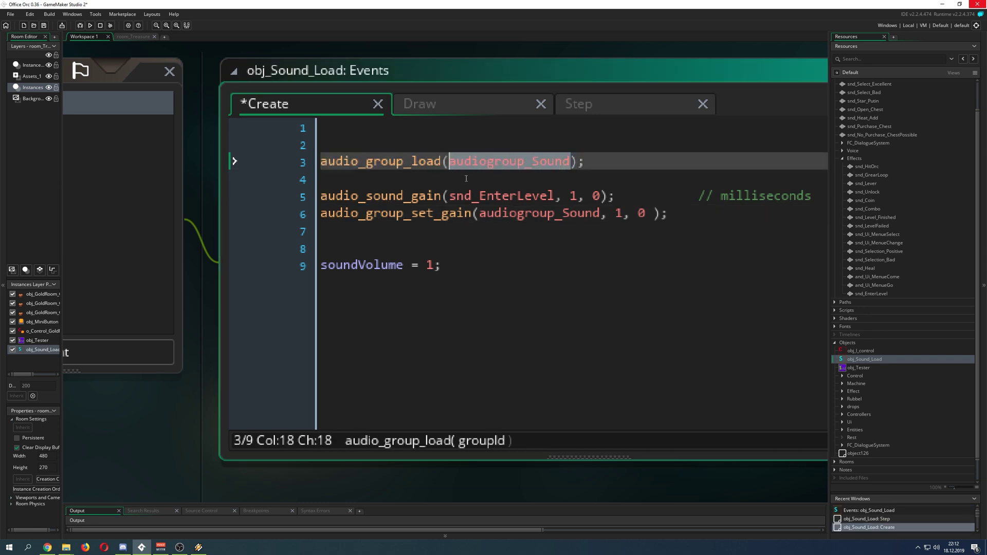
ctrl+scroll(466, 178, down, 2)
click(492, 178)
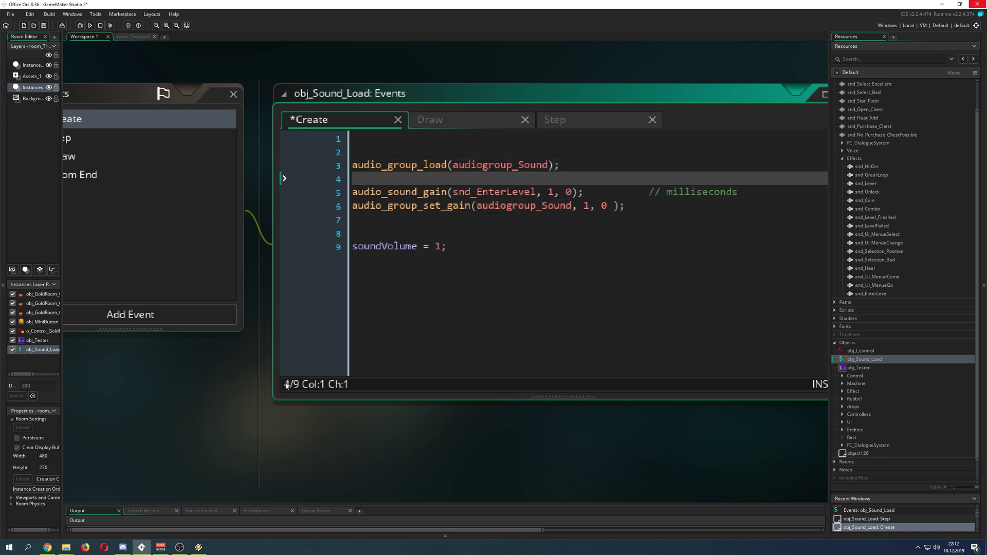
Open obj_Sound_Load's Room End event, examine its audio_group_unload call and close that event's code.
middle_drag(248, 395, 338, 394)
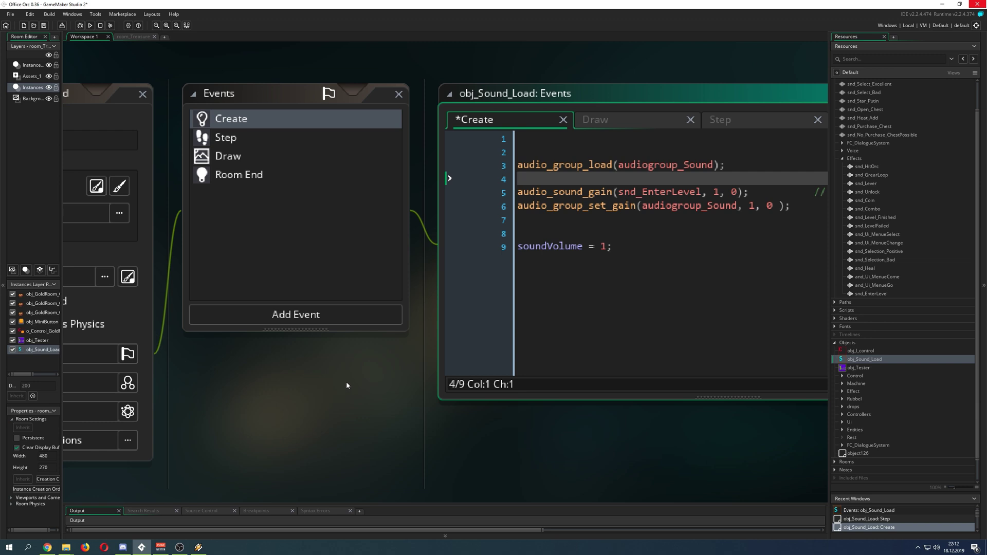
click(231, 176)
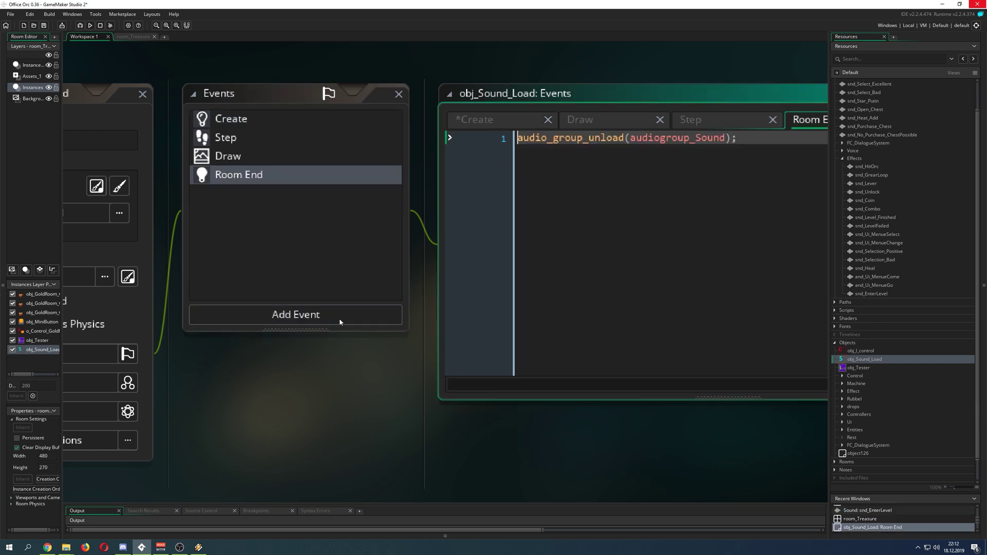
shift+scroll(330, 408, right, 2)
shift+scroll(330, 408, right, 2)
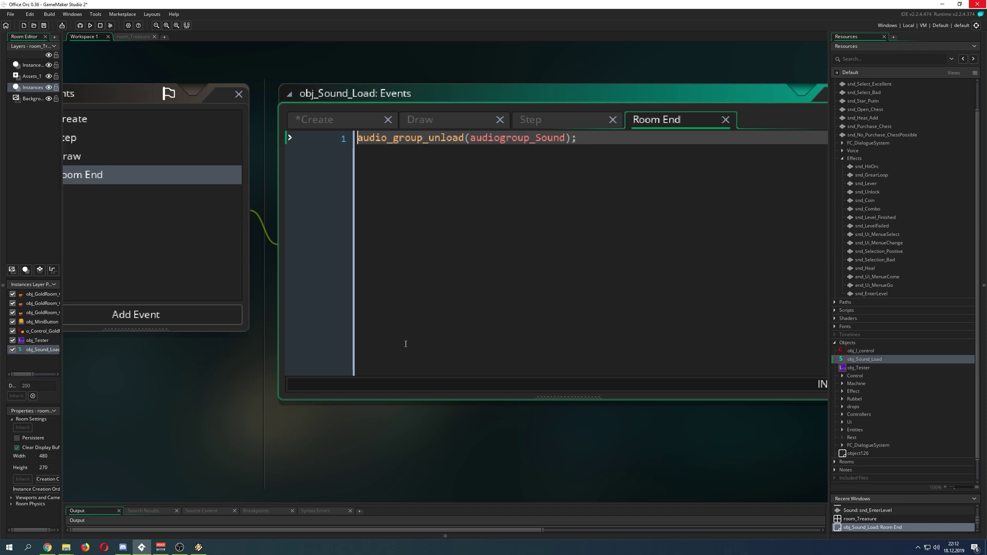
drag(463, 137, 434, 137)
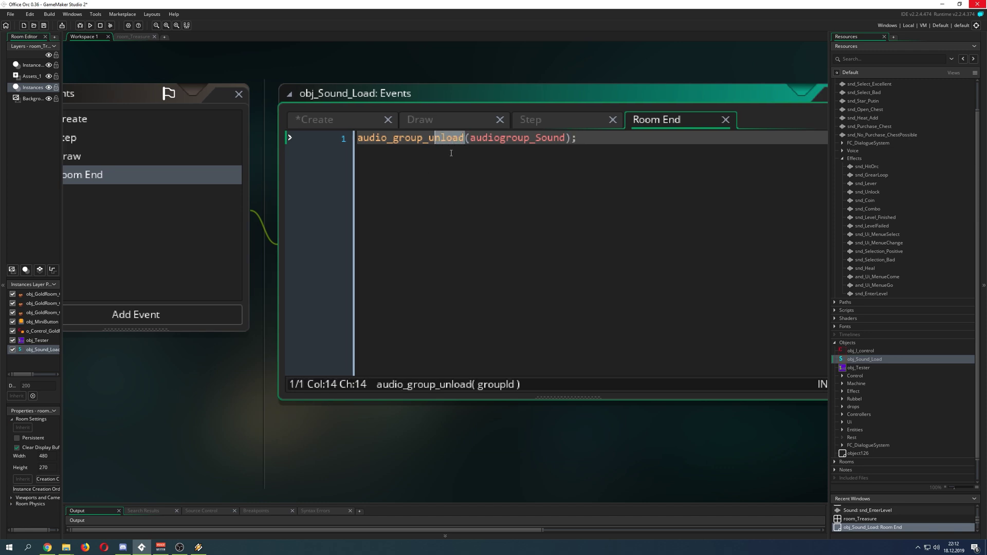
click(725, 119)
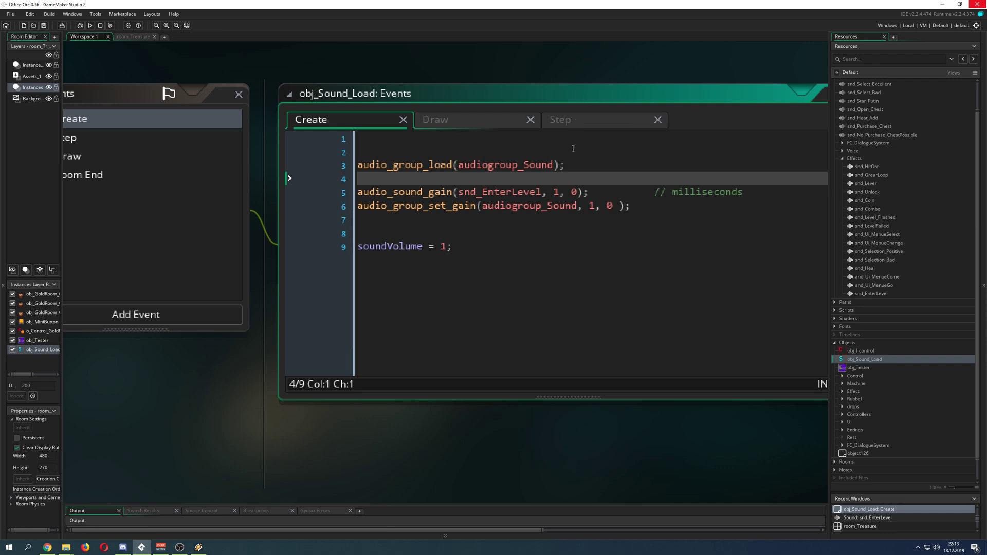
Show obj_Sound_Load's Step code and lengthen the code window so all its lines fit.
click(591, 120)
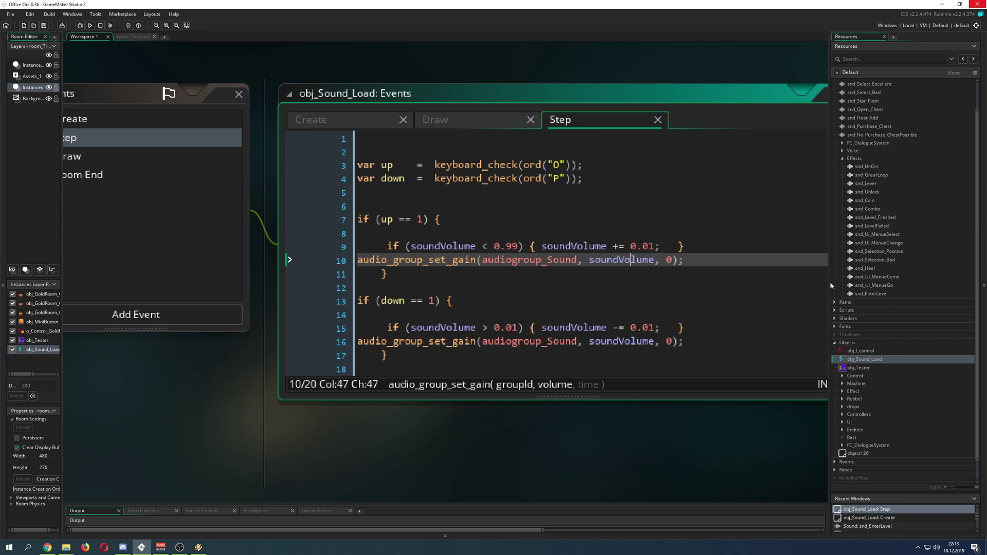
drag(622, 399, 623, 463)
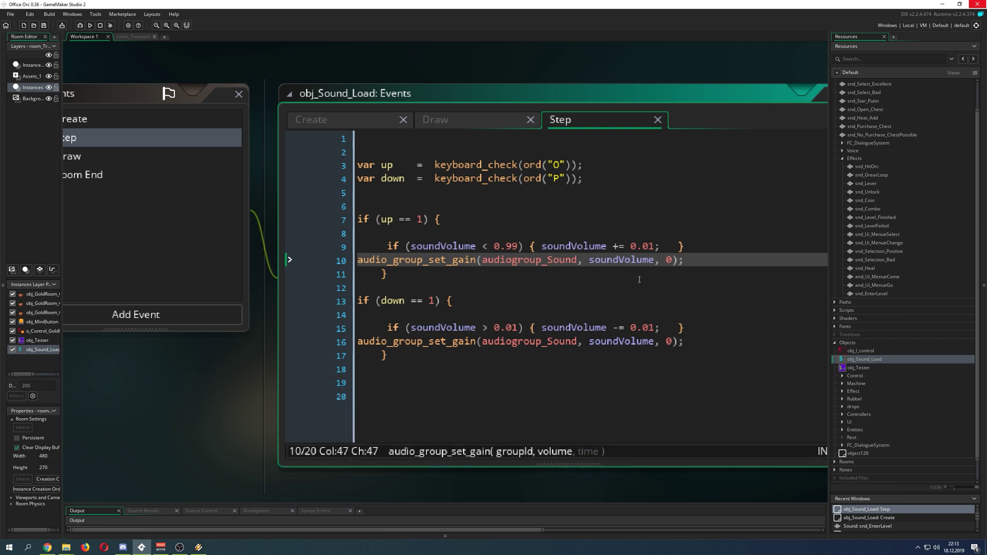
scroll(188, 402, right, 3)
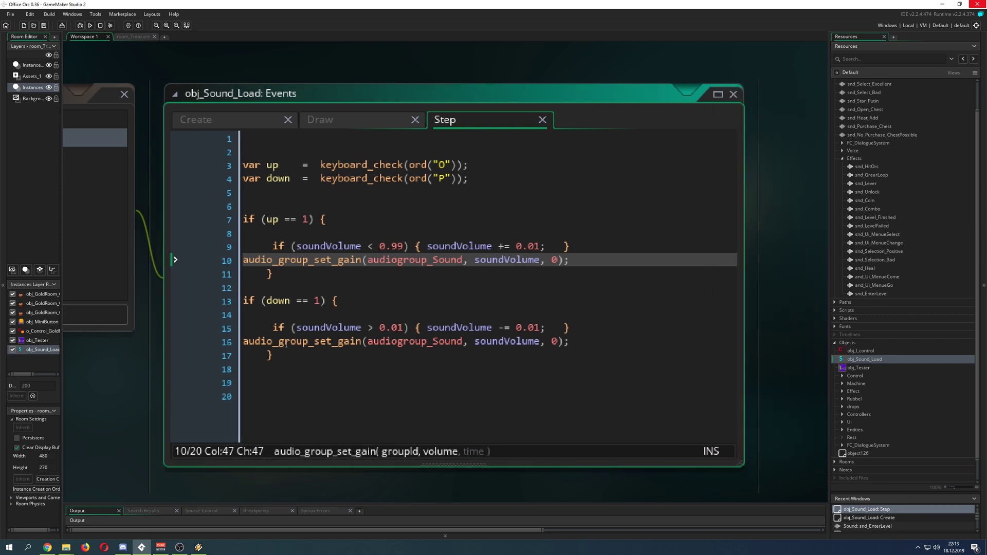
ctrl+scroll(448, 303, up, 1)
Examine the Step code lines that raise and lower soundVolume by 0.01.
mouse_move(474, 238)
mouse_down()
mouse_move(438, 235)
mouse_move(474, 237)
mouse_up()
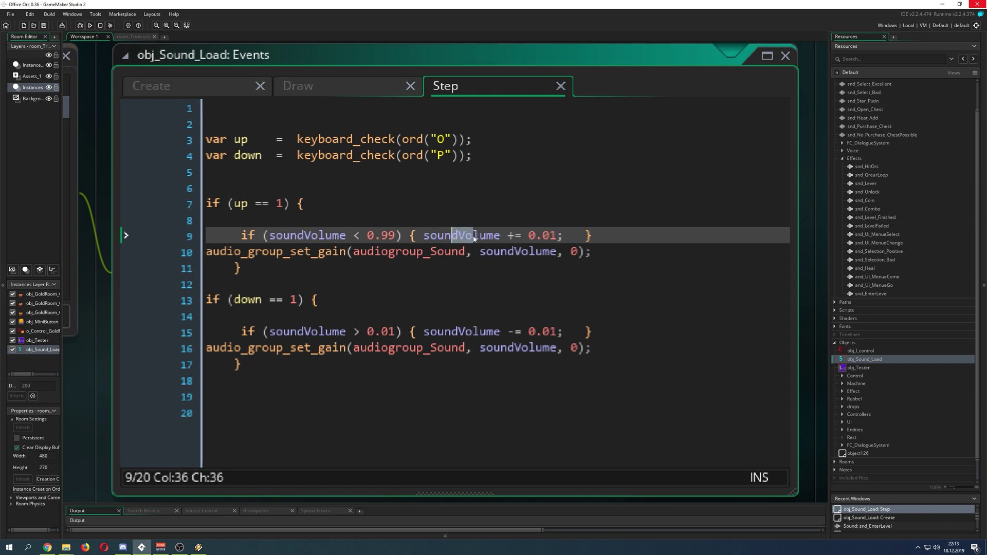
click(477, 236)
drag(554, 235, 506, 235)
click(555, 331)
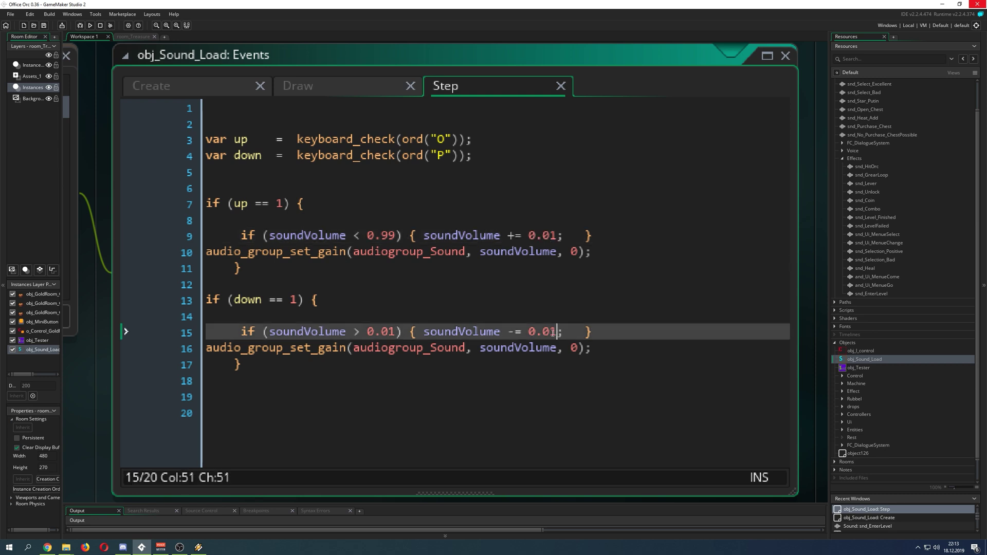
drag(555, 332, 444, 331)
Examine the audiogroup_Sound and soundVolume arguments of the Step event's audio_group_set_gain call and the limit check above it.
drag(550, 251, 514, 252)
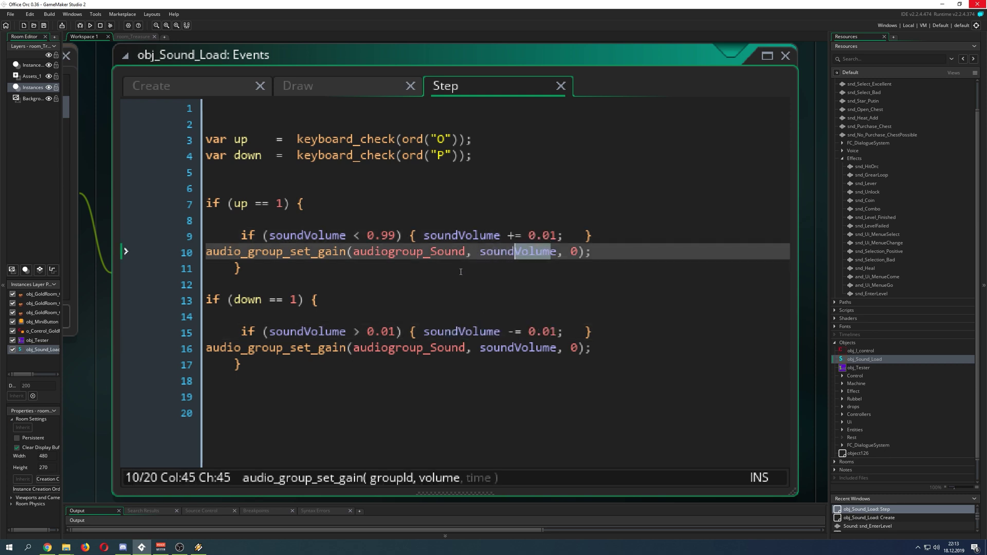
click(437, 252)
drag(368, 251, 452, 251)
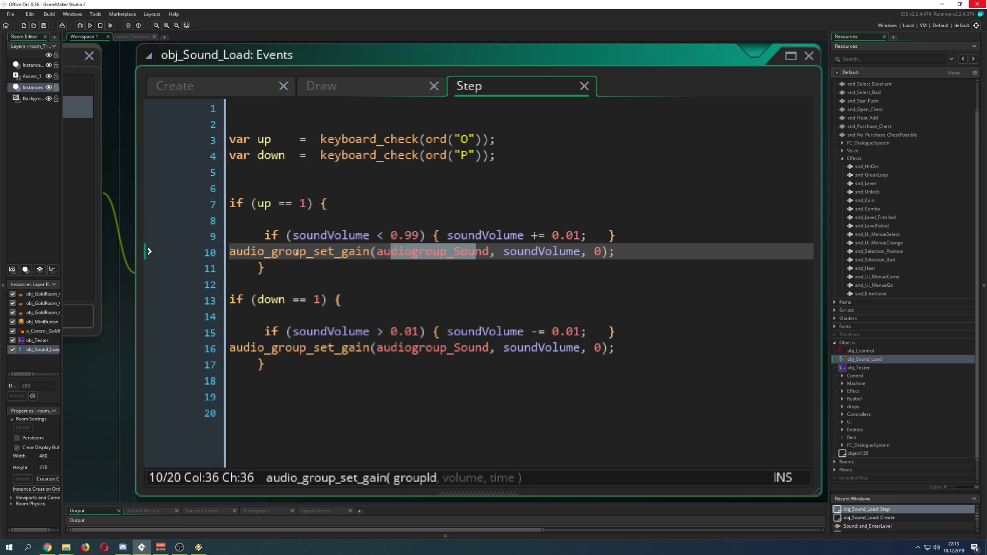
click(289, 236)
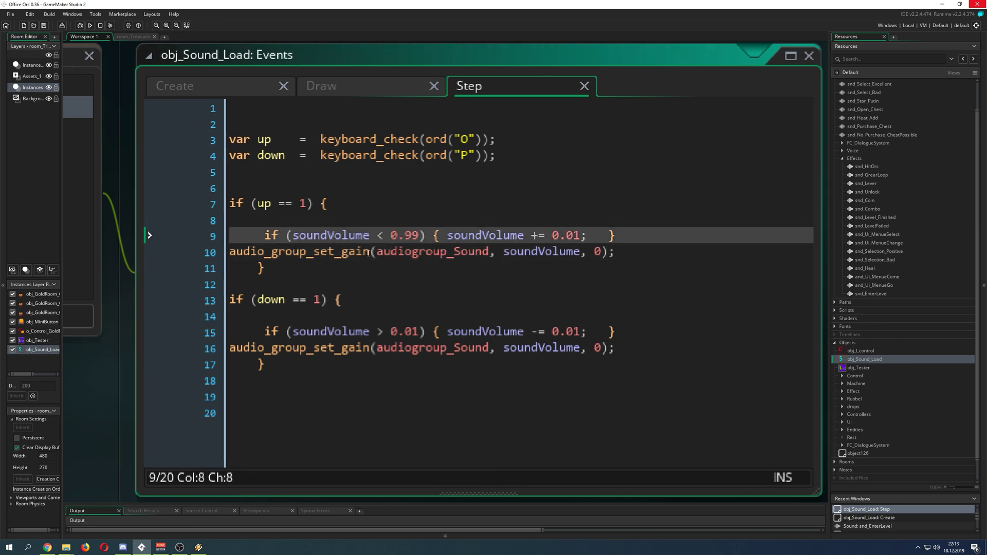
ctrl+scroll(507, 251, down, 1)
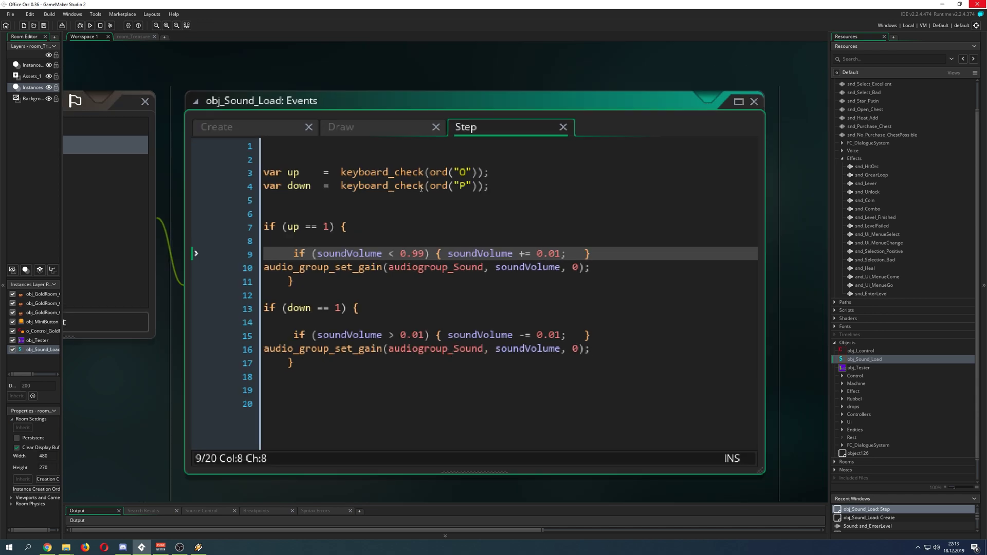
Check snd_EnterLevel's own volume setting, run the game to compare it with the on-screen gain values, and close the game.
double_click(862, 294)
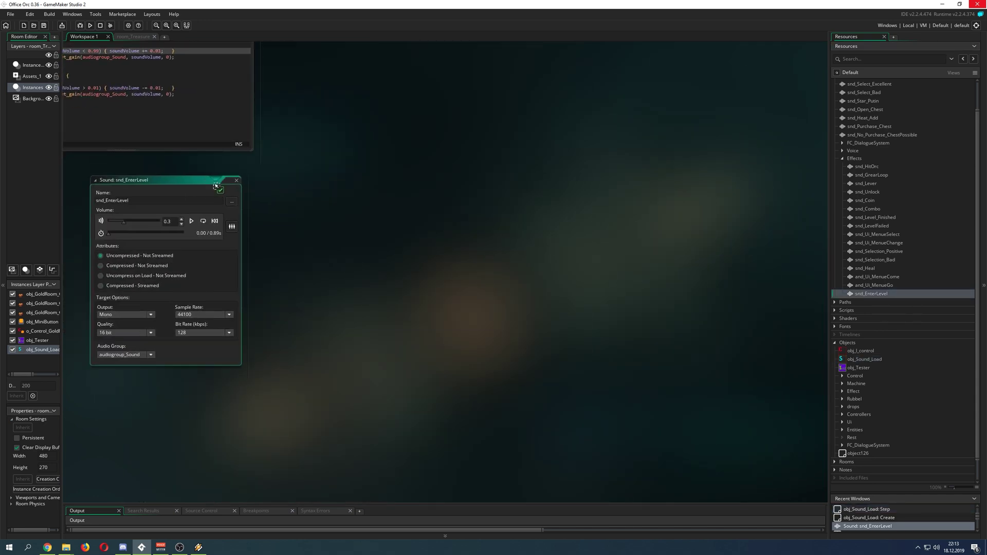
ctrl+scroll(333, 301, up, 2)
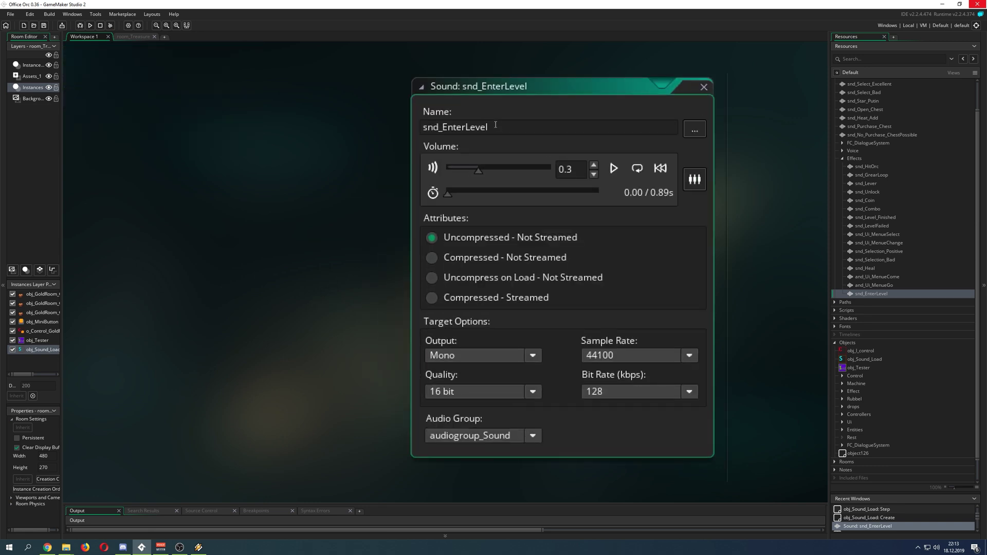
double_click(581, 170)
click(581, 170)
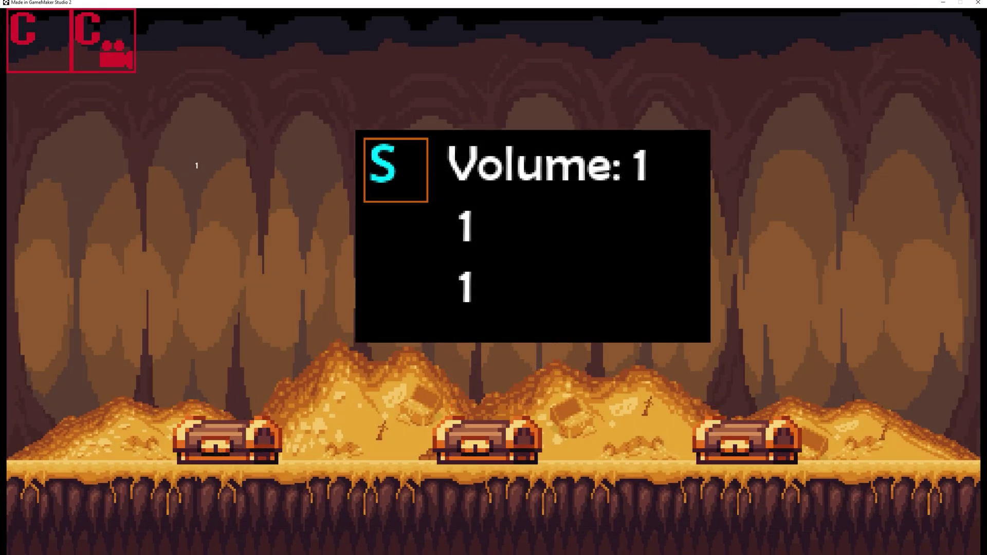
click(978, 2)
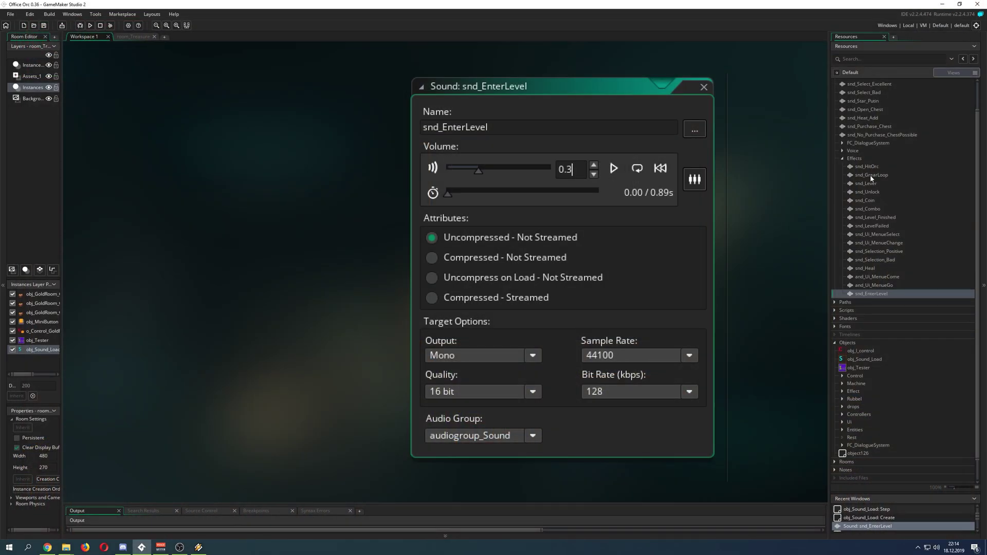
Comment out the audio_sound_gain and audio_group_set_gain lines in obj_Sound_Load's Create event.
double_click(864, 358)
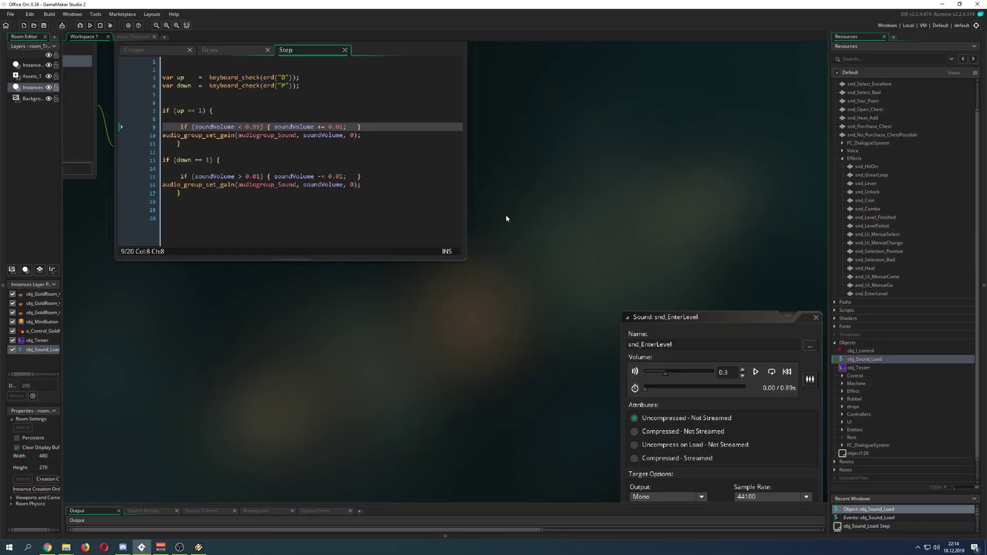
click(328, 194)
ctrl+scroll(338, 251, up, 3)
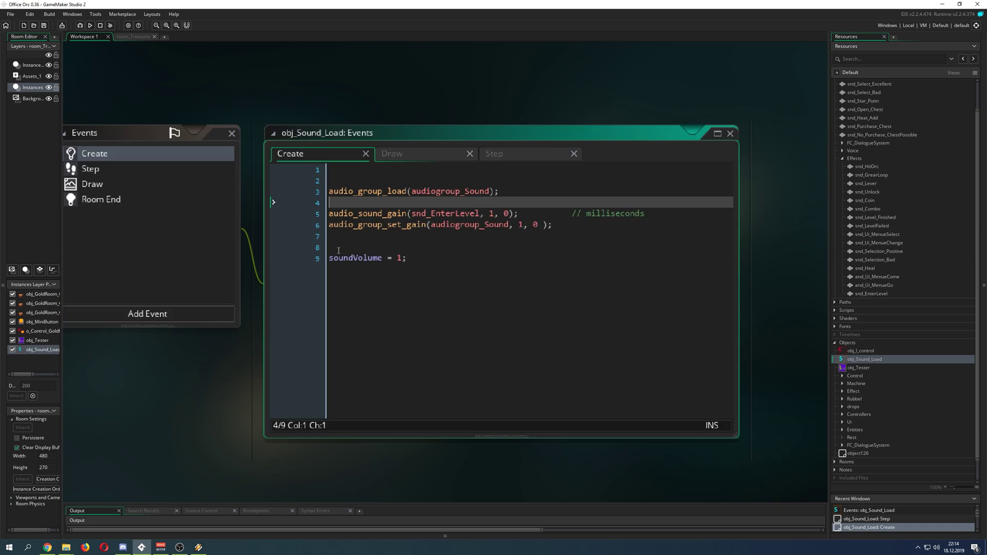
click(329, 215)
text(//)
key(Down)
key(Home)
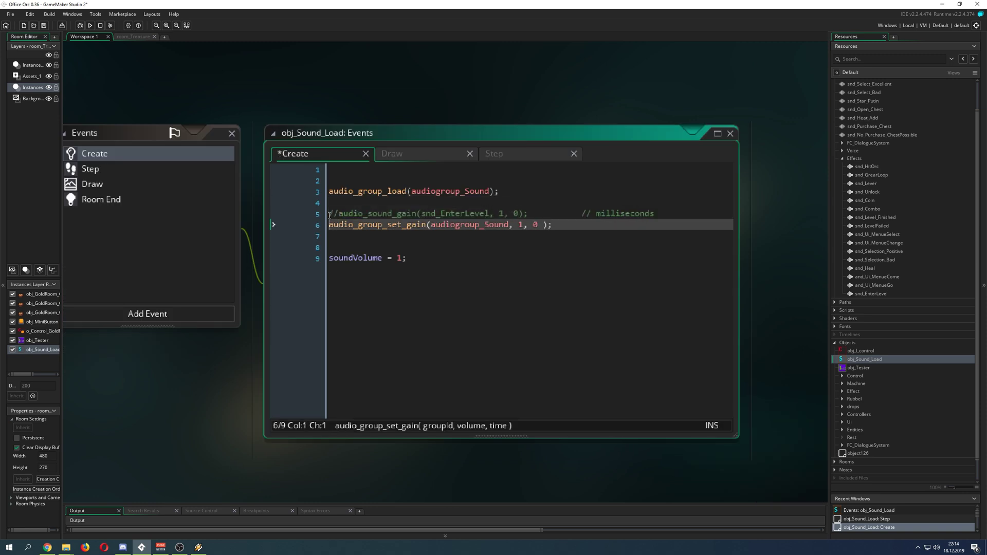
text(//)
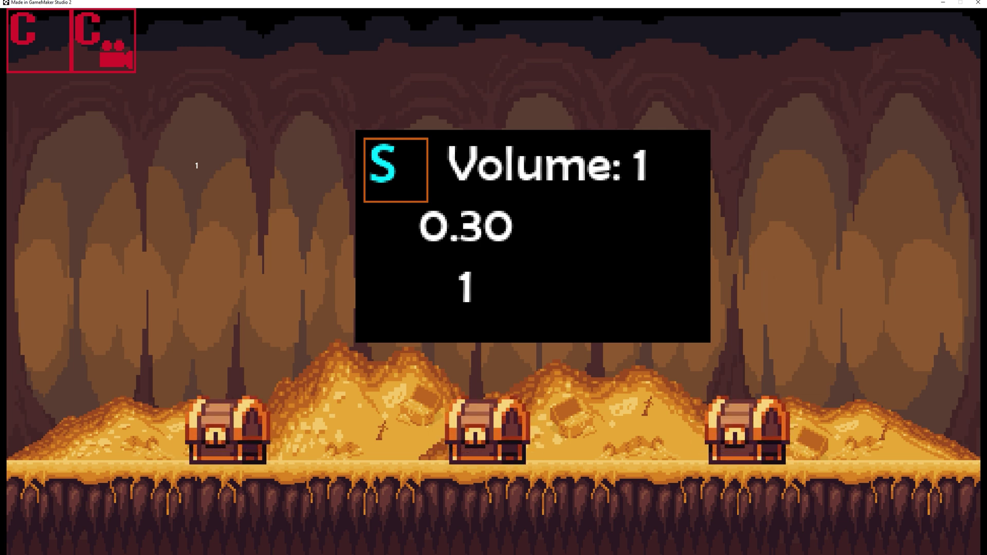
Lower the sound volume in the running game to about 0.46, compare it with the two gain values below it, and close the game.
click(657, 267)
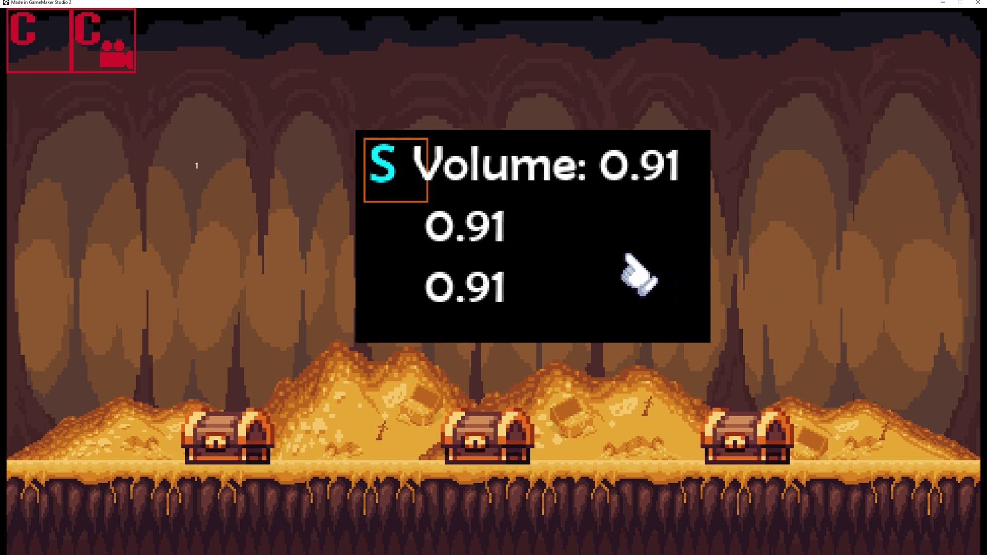
click(619, 251)
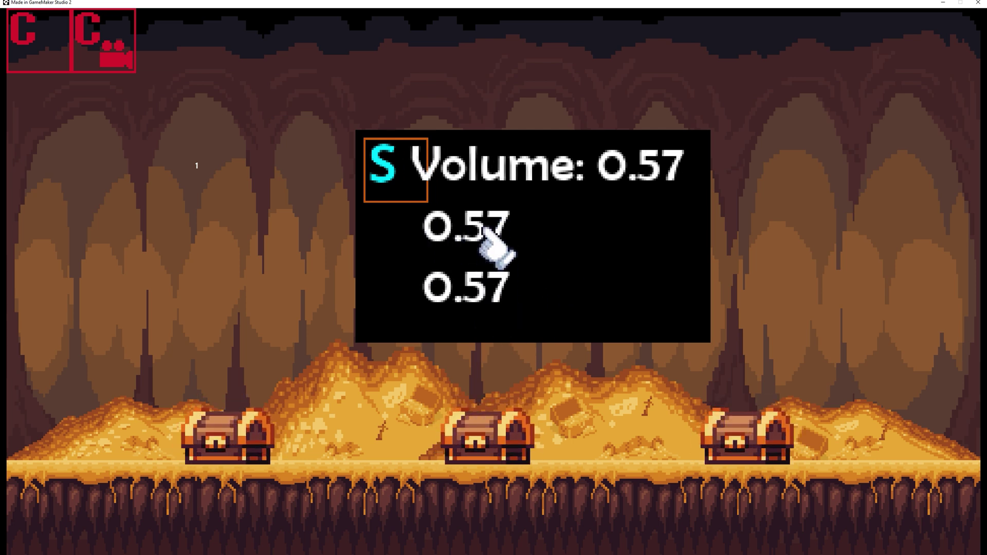
key(Down)
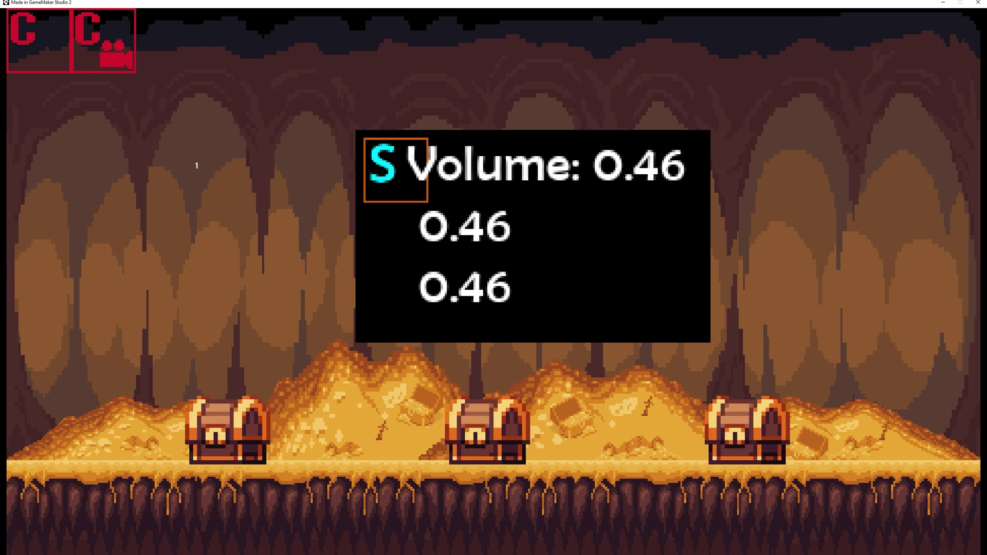
click(977, 4)
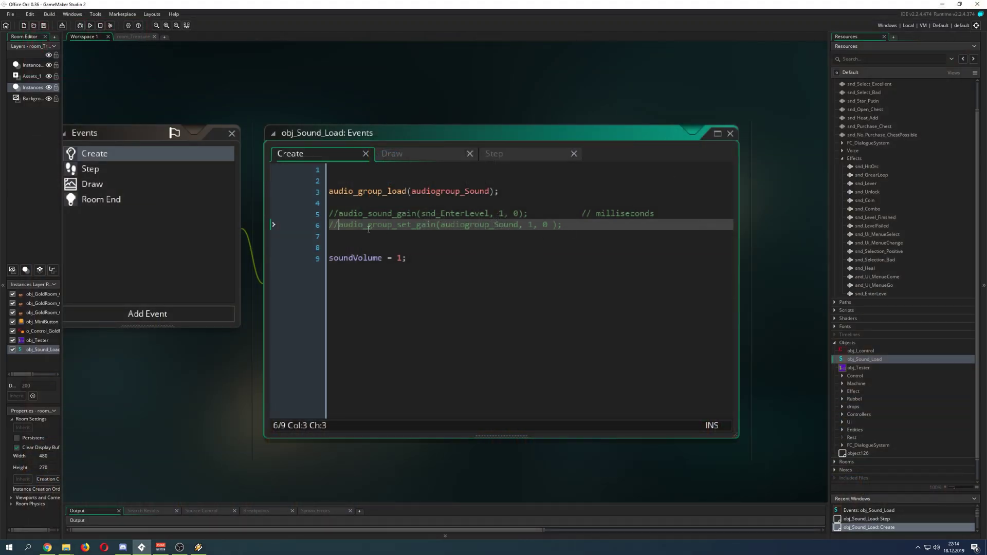
Examine the commented-out audio_sound_gain and audio_group_set_gain lines in obj_Sound_Load's Create event, including the gain argument for snd_EnterLevel.
drag(414, 226, 374, 228)
drag(416, 214, 338, 214)
click(332, 248)
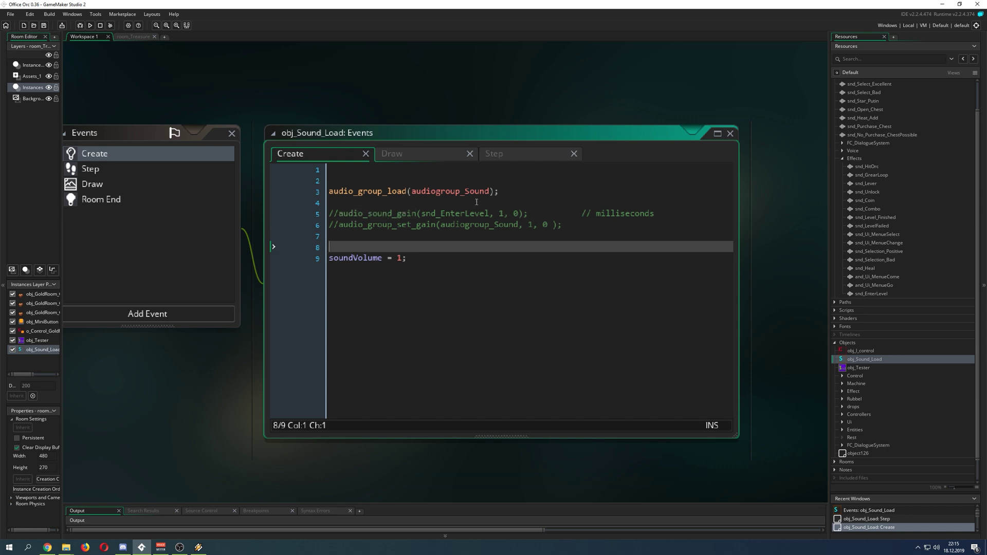
double_click(501, 213)
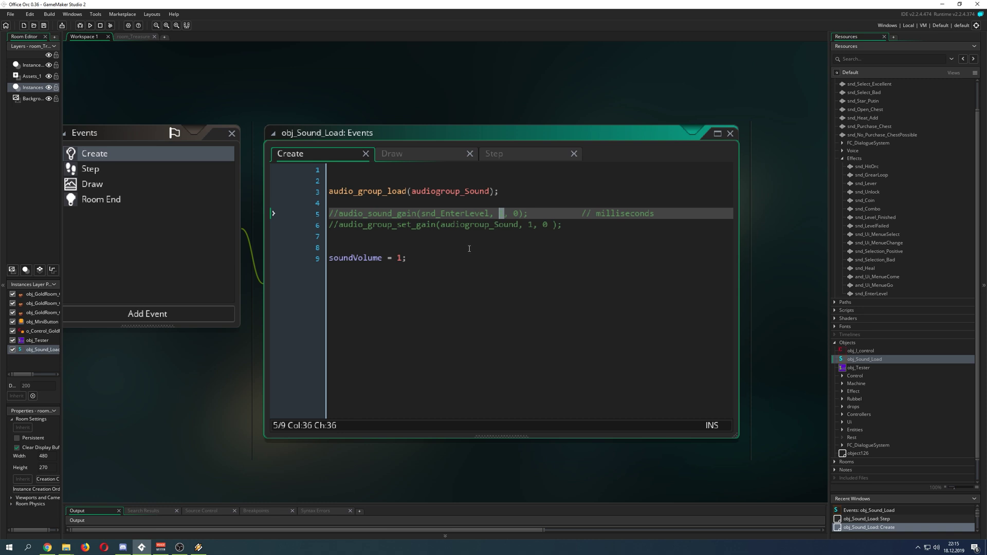
click(430, 248)
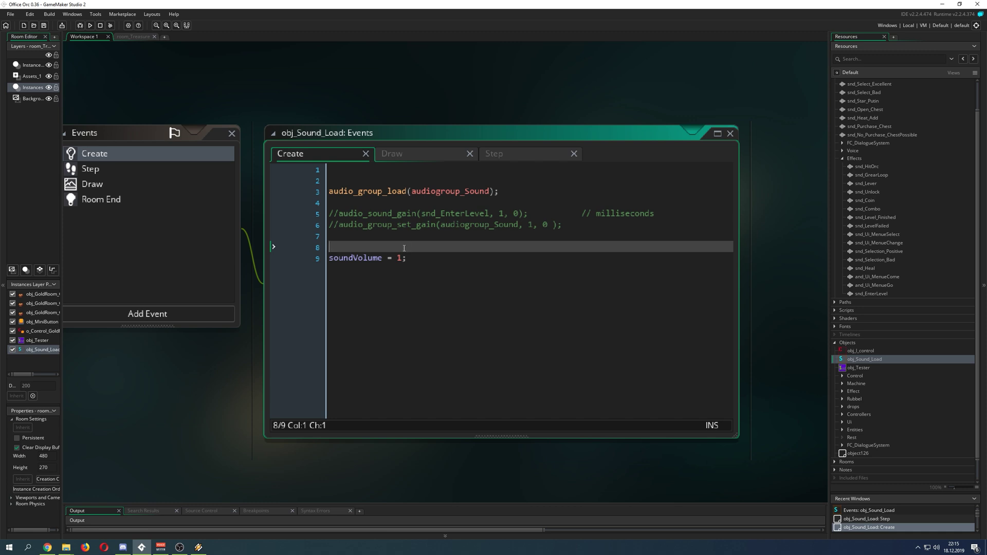
ctrl+scroll(404, 249, up, 2)
drag(444, 215, 359, 218)
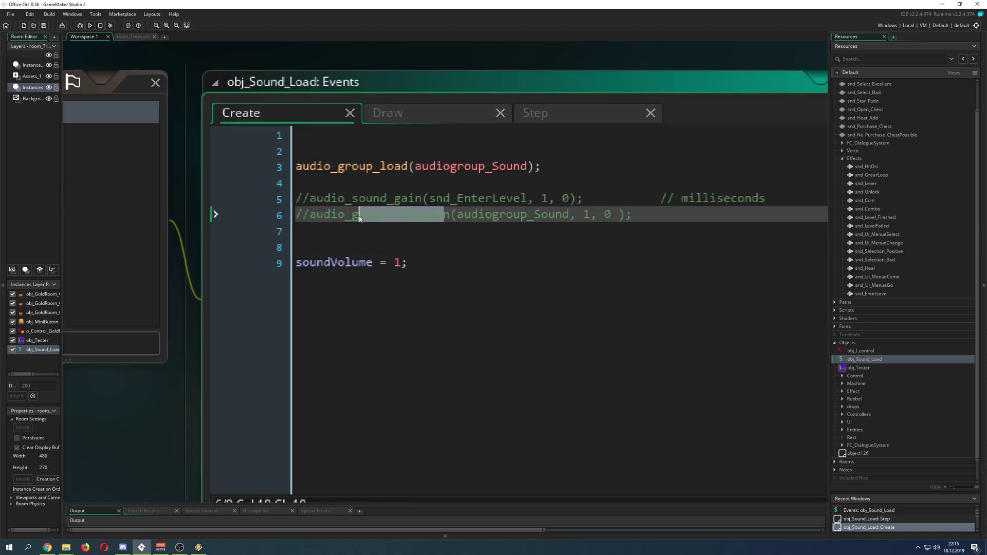
click(372, 250)
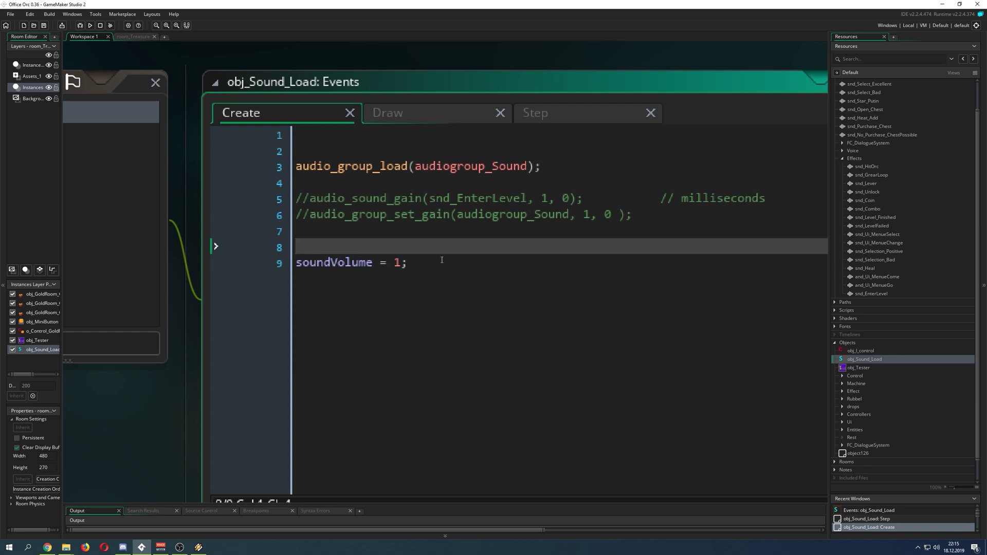
Examine the audio_group_load call for audiogroup_Sound at the start of the Create event.
drag(408, 166, 291, 170)
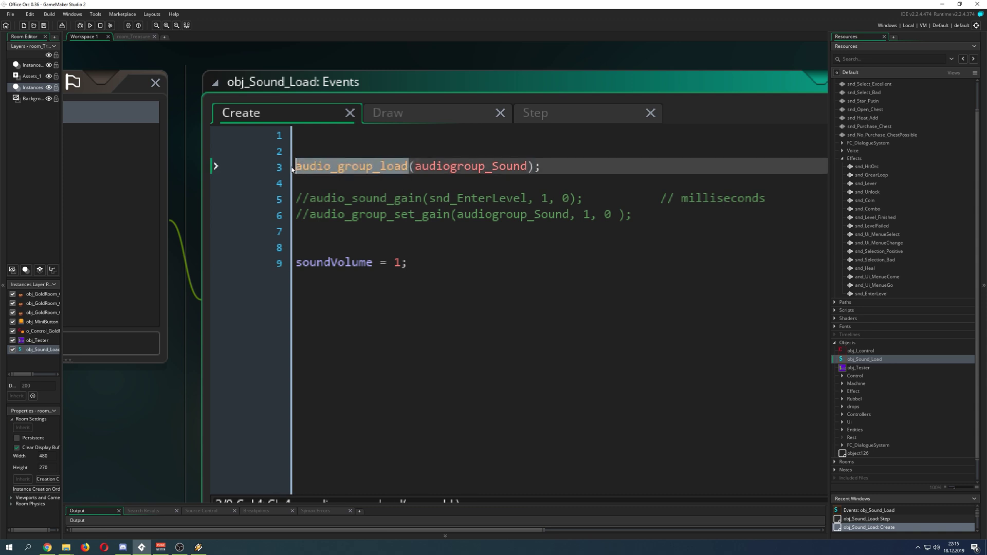
click(298, 171)
click(308, 152)
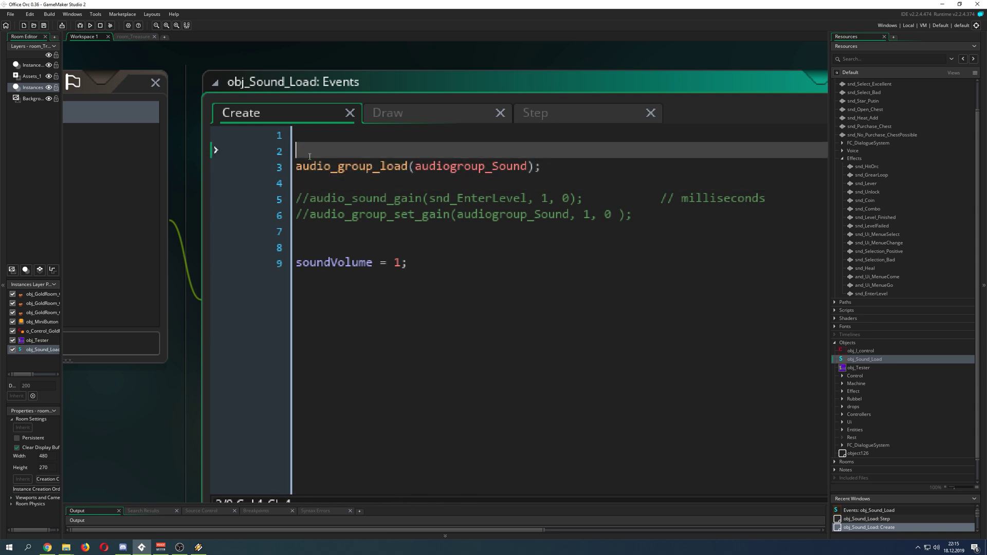
click(326, 178)
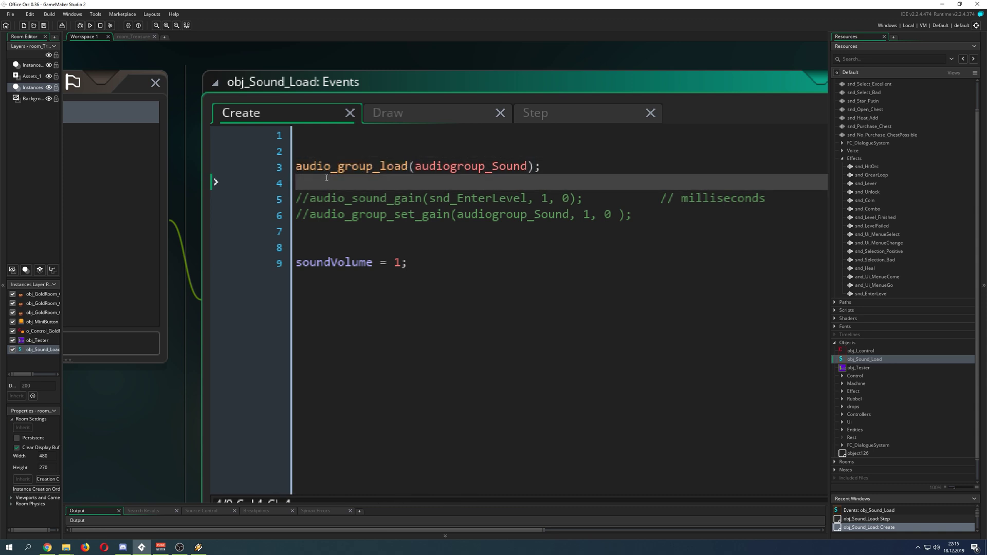